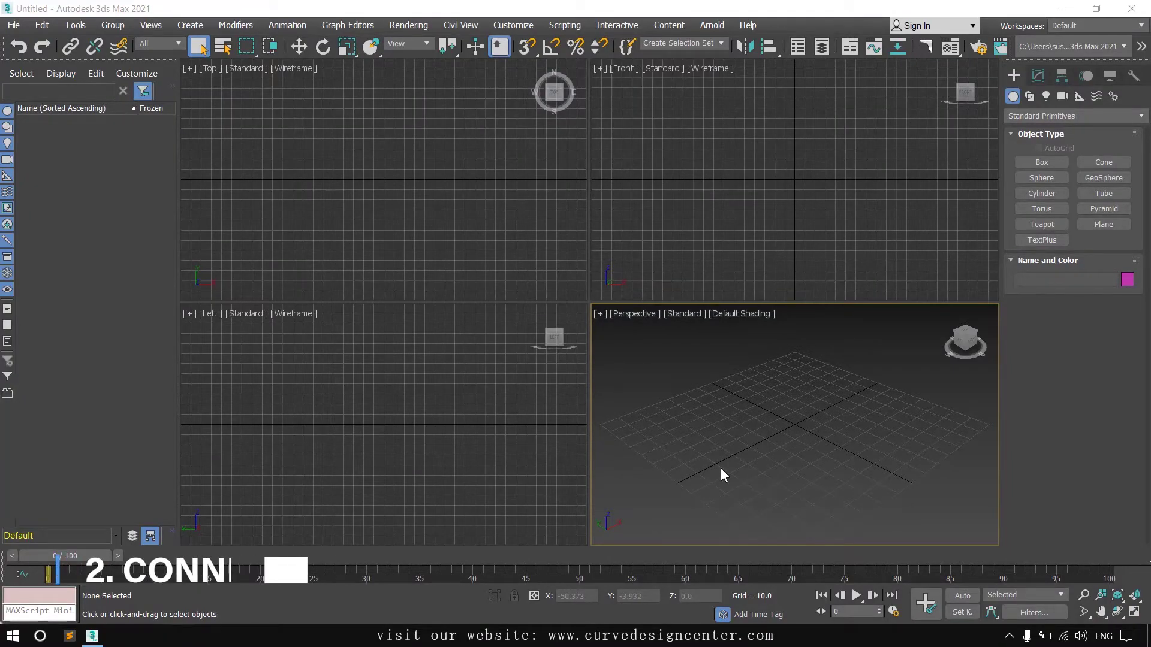
# Draw a 5-segment, 18-sided cylinder (radius 20.005, height 51.393) and show edges in maximized Perspective
pyautogui.click(1042, 193)
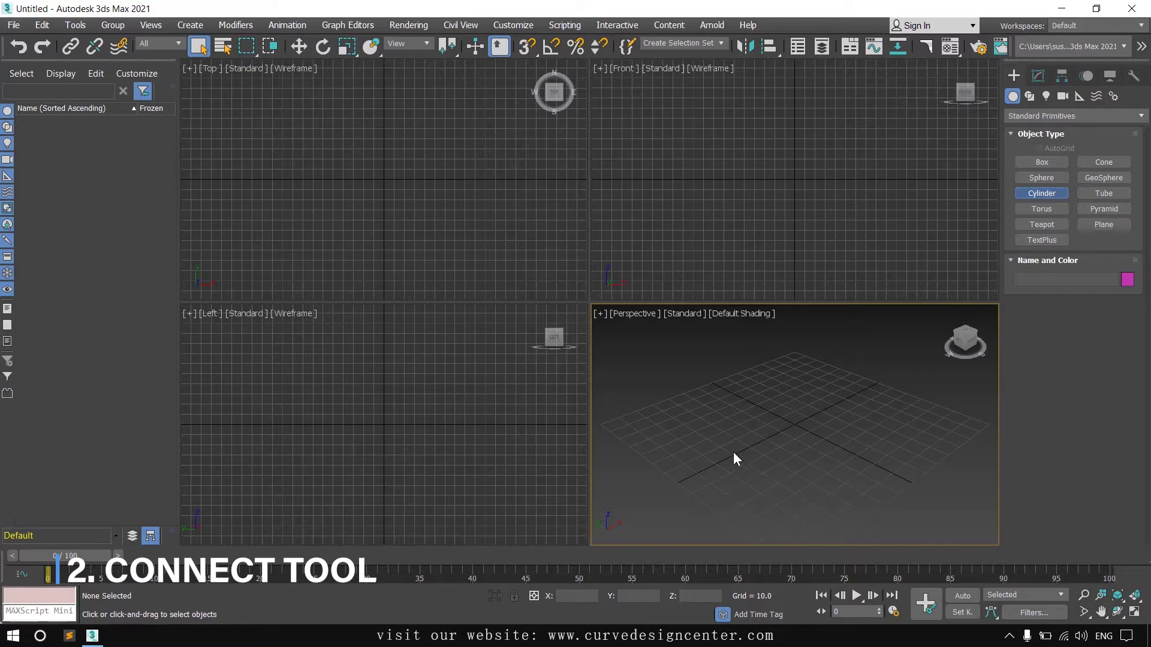
pyautogui.moveTo(727, 460); pyautogui.dragTo(770, 473)
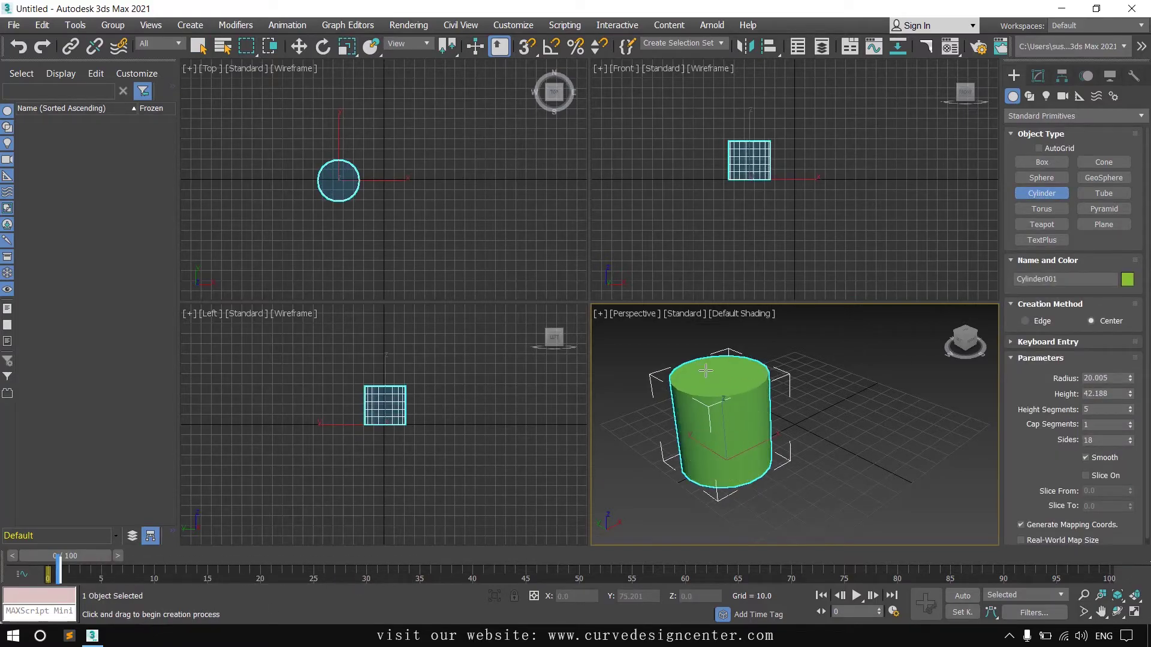
pyautogui.click(708, 360)
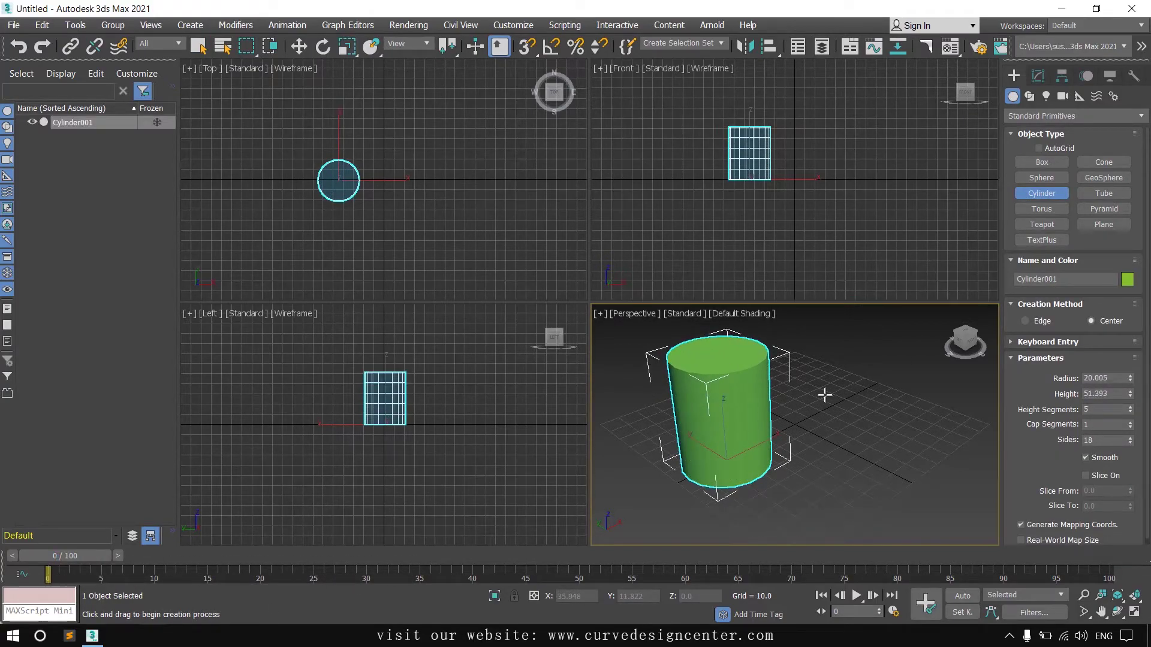
pyautogui.press('F4')
pyautogui.hotkey('alt', 'w')
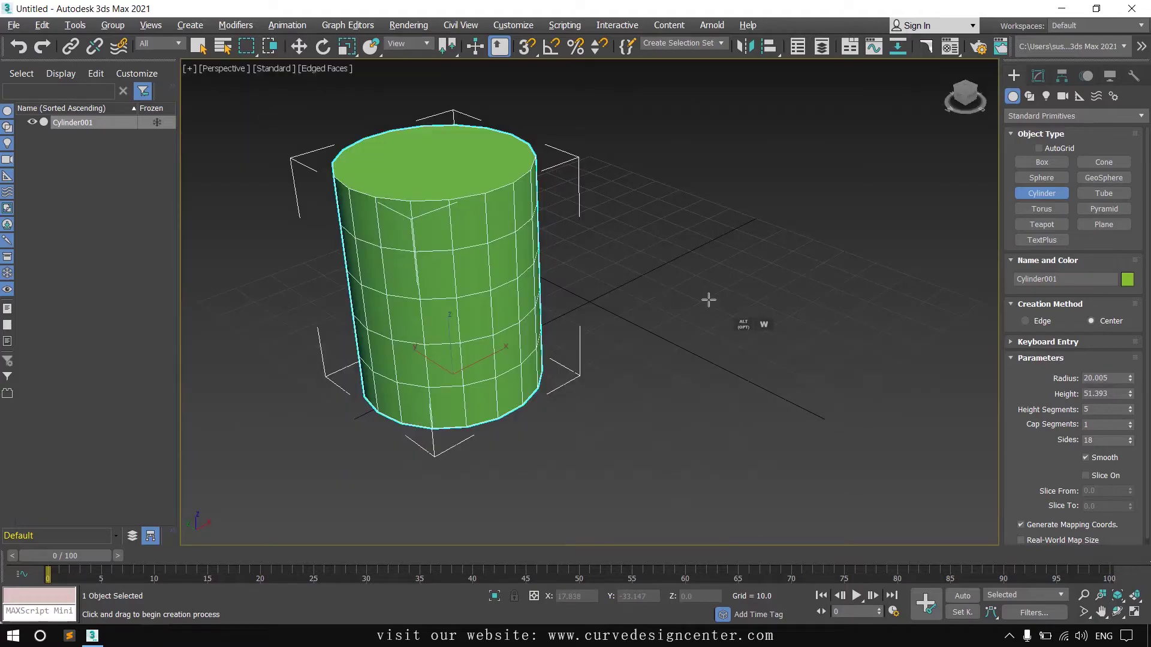
pyautogui.moveTo(709, 299); pyautogui.dragTo(793, 366, button='middle')
# Convert the cylinder to an Editable Poly from the Modify panel stack
pyautogui.click(1037, 76)
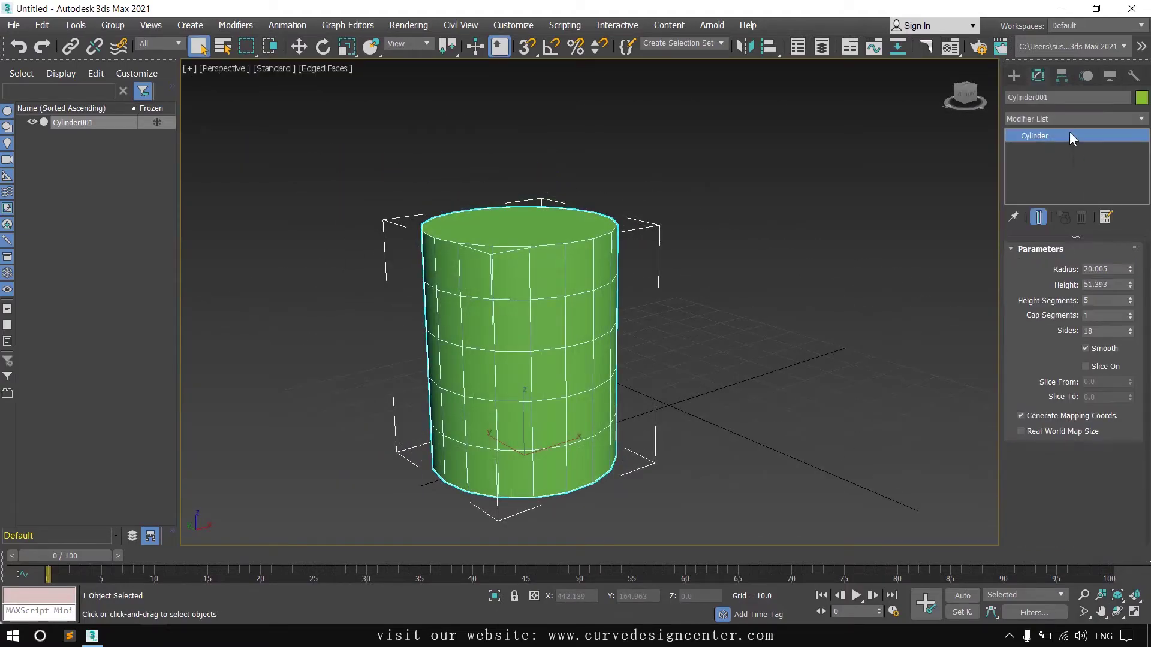
pyautogui.rightClick(1070, 134)
pyautogui.click(1054, 231)
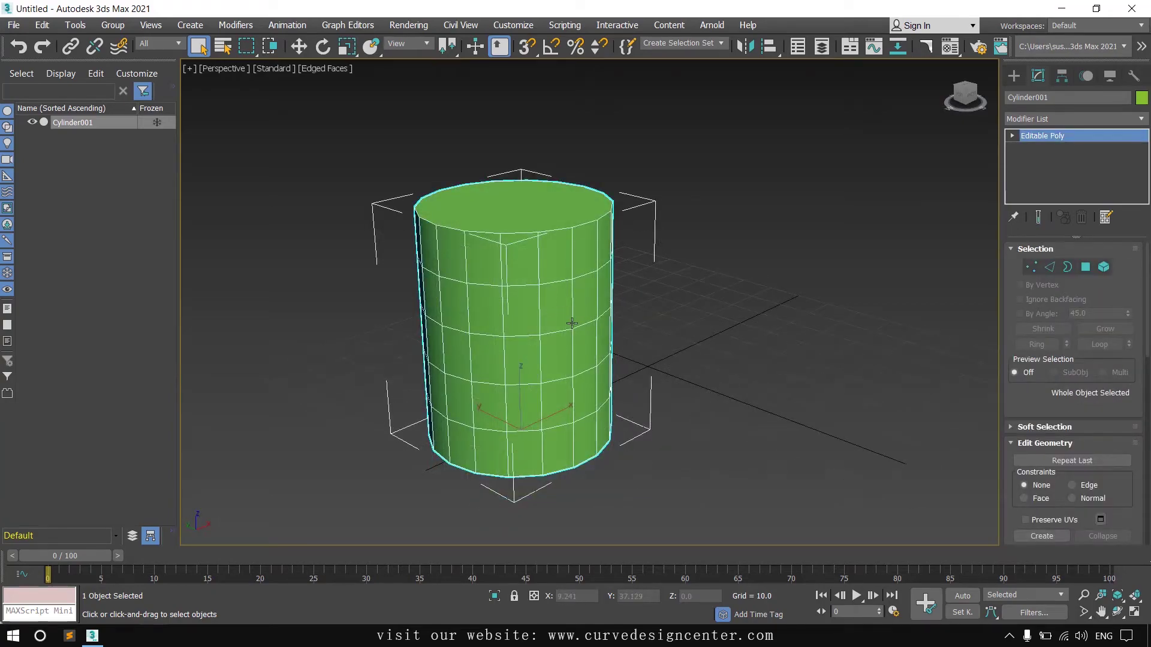
# In Vertex mode, select the first four zigzagging vertices on the cylinder's side
pyautogui.moveTo(573, 326); pyautogui.dragTo(769, 368, button='middle')
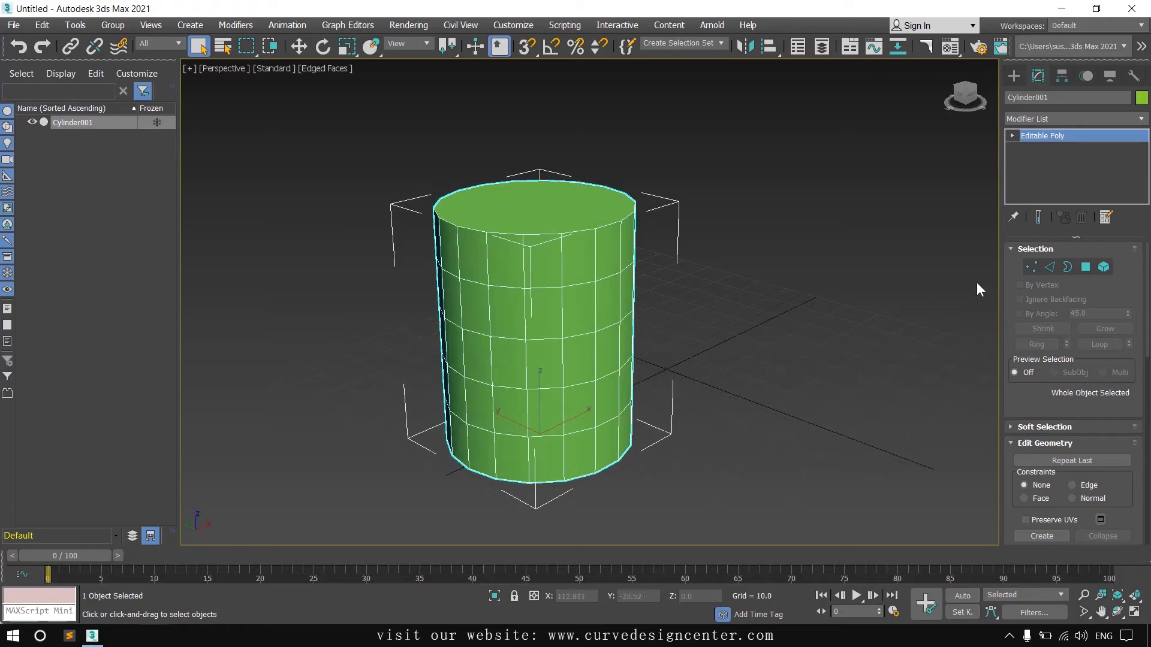
pyautogui.click(1031, 266)
pyautogui.scroll(5, 530, 343)
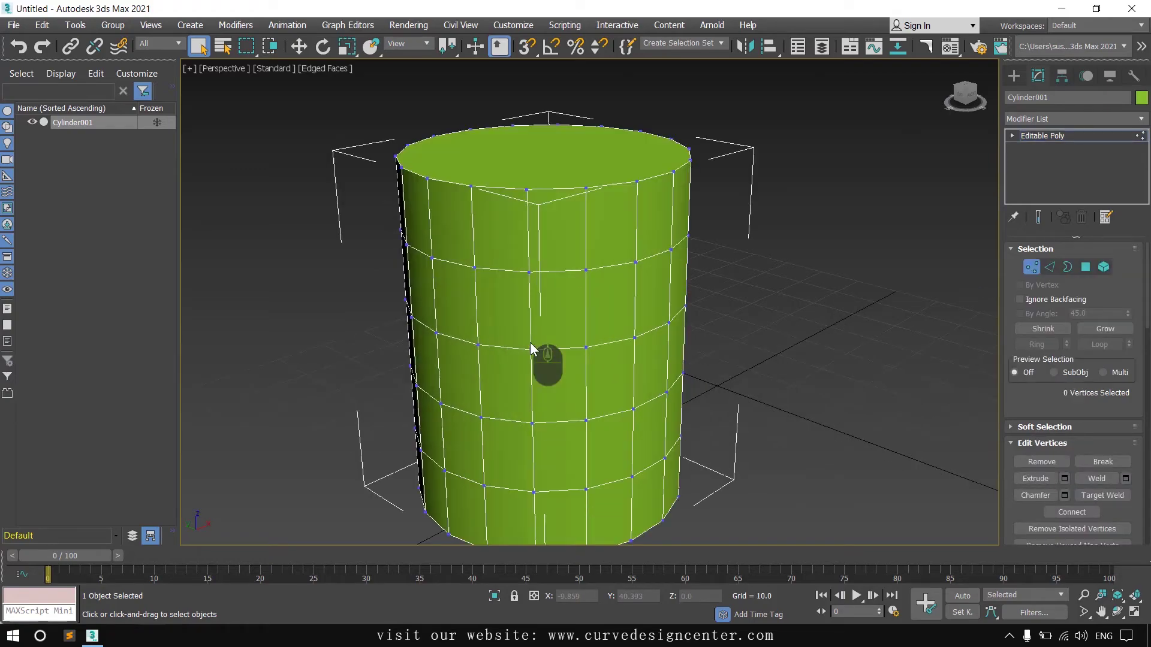
pyautogui.click(532, 356)
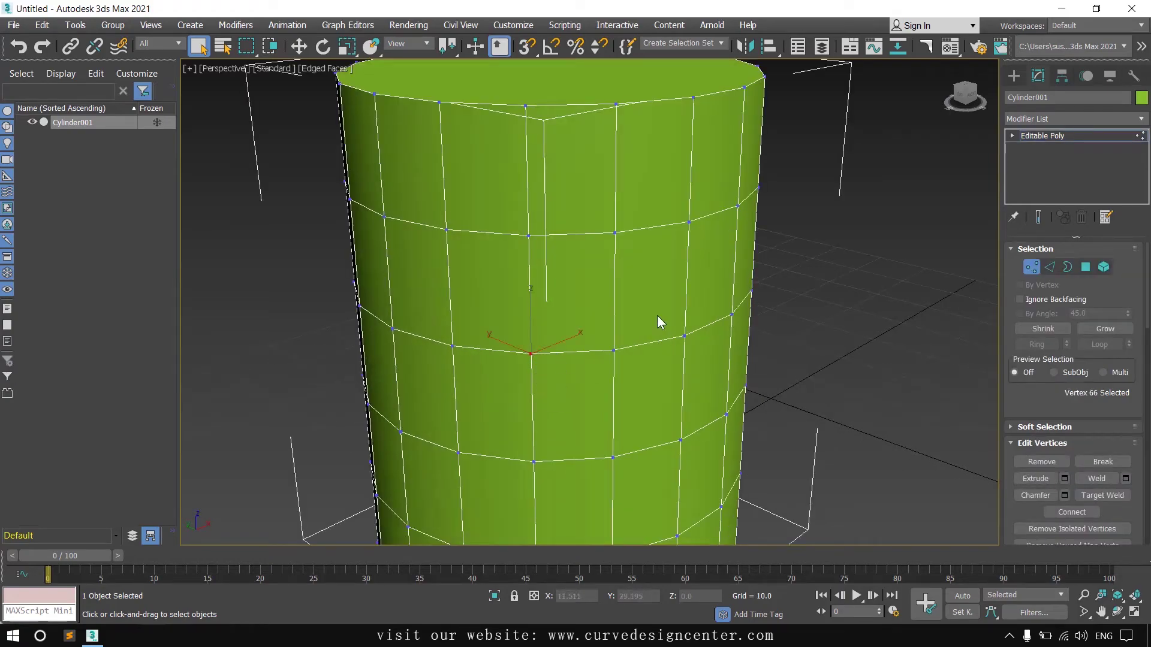
pyautogui.keyDown('ctrl'); pyautogui.click(616, 232); pyautogui.keyUp('ctrl')
pyautogui.keyDown('ctrl'); pyautogui.click(685, 336); pyautogui.keyUp('ctrl')
pyautogui.keyDown('ctrl'); pyautogui.click(738, 207); pyautogui.keyUp('ctrl')
# Add the remaining vertices and Connect all seven with new diagonal edges
pyautogui.keyDown('alt'); pyautogui.moveTo(810, 354); pyautogui.dragTo(752, 340, button='middle'); pyautogui.keyUp('alt')
pyautogui.keyDown('ctrl'); pyautogui.click(834, 343); pyautogui.keyUp('ctrl')
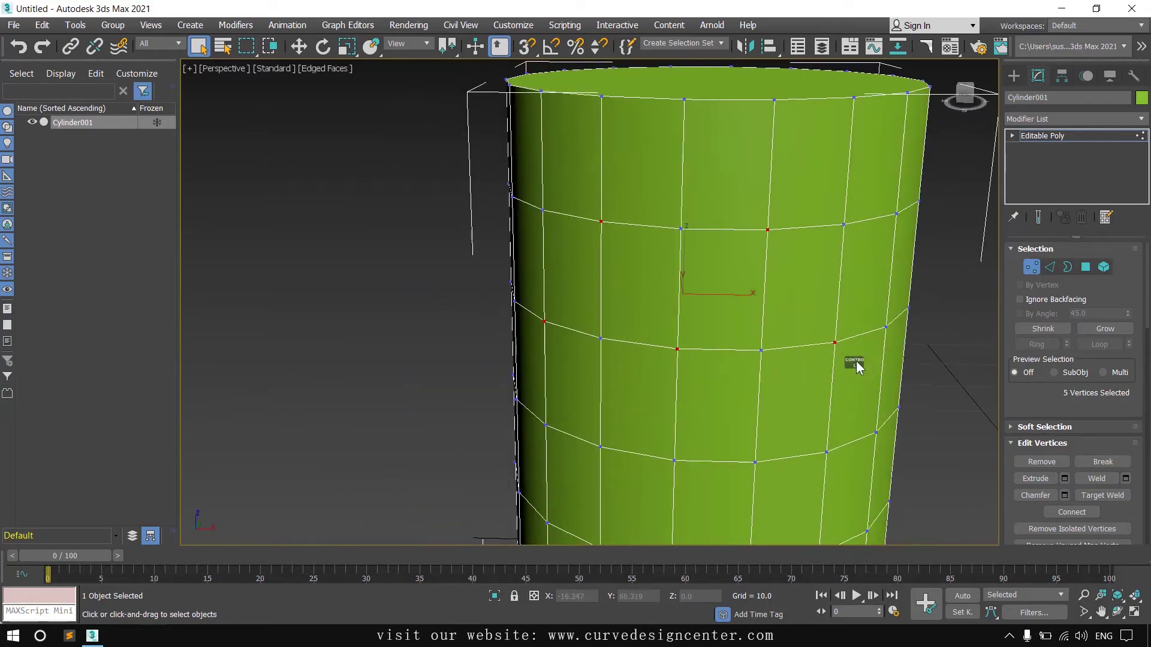
pyautogui.keyDown('alt'); pyautogui.moveTo(853, 365); pyautogui.dragTo(755, 372, button='middle'); pyautogui.keyUp('alt')
pyautogui.scroll(-3, 681, 372)
pyautogui.keyDown('alt'); pyautogui.moveTo(664, 388); pyautogui.dragTo(707, 390, button='middle'); pyautogui.keyUp('alt')
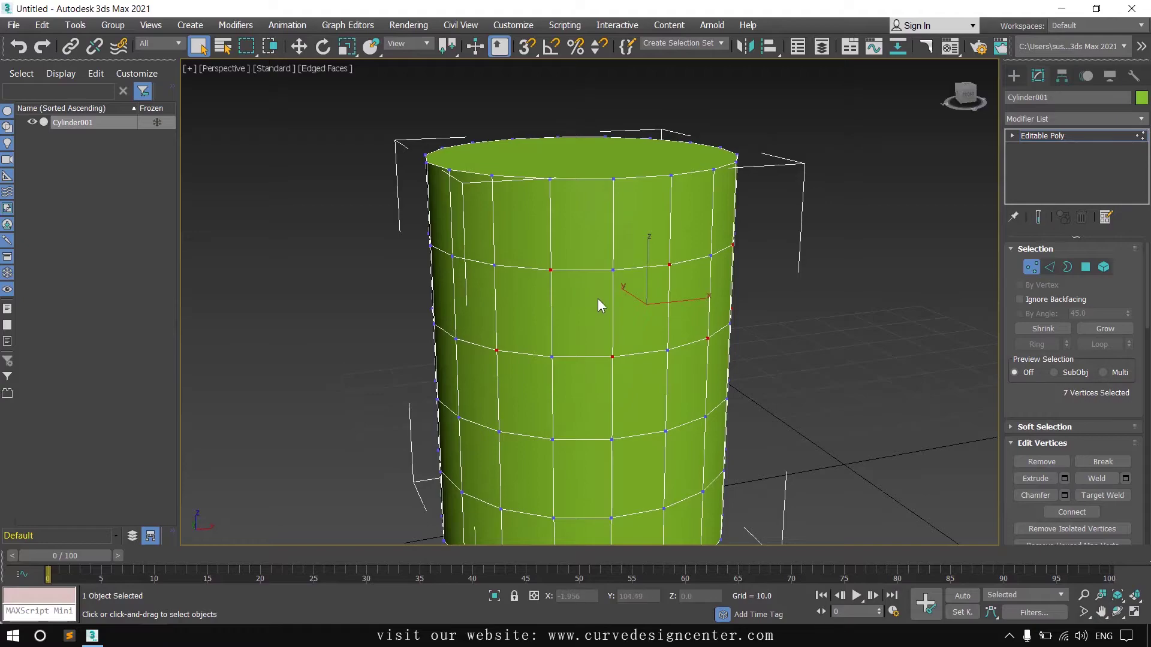
pyautogui.keyDown('alt'); pyautogui.moveTo(598, 303); pyautogui.dragTo(743, 334, button='middle'); pyautogui.keyUp('alt')
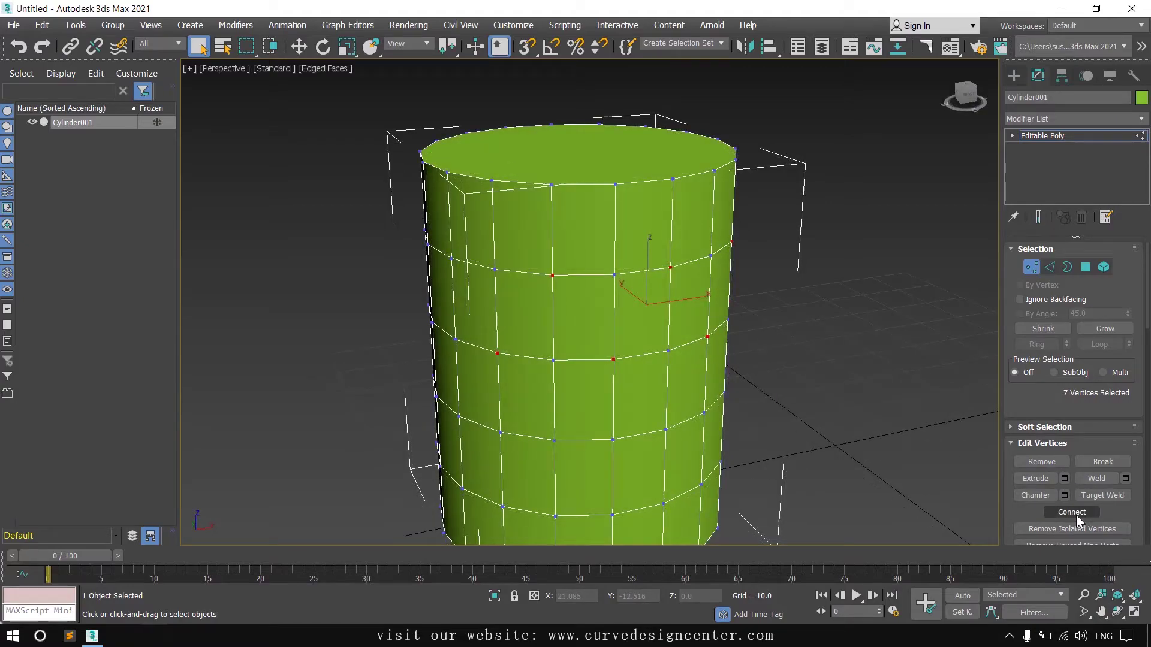
pyautogui.click(1074, 513)
pyautogui.keyDown('alt'); pyautogui.moveTo(768, 336); pyautogui.dragTo(681, 351, button='middle'); pyautogui.keyUp('alt')
pyautogui.keyDown('alt'); pyautogui.moveTo(798, 401); pyautogui.dragTo(441, 370, button='middle'); pyautogui.keyUp('alt')
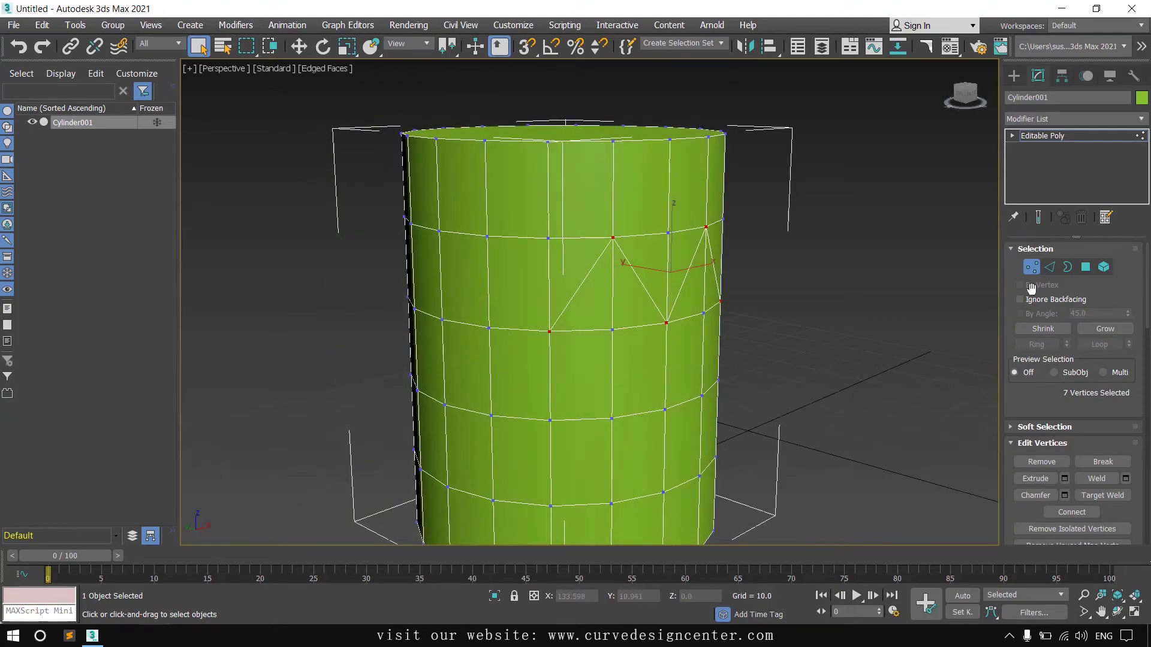
# In Edge mode, select five adjacent vertical edges in the cylinder's middle band
pyautogui.click(1051, 270)
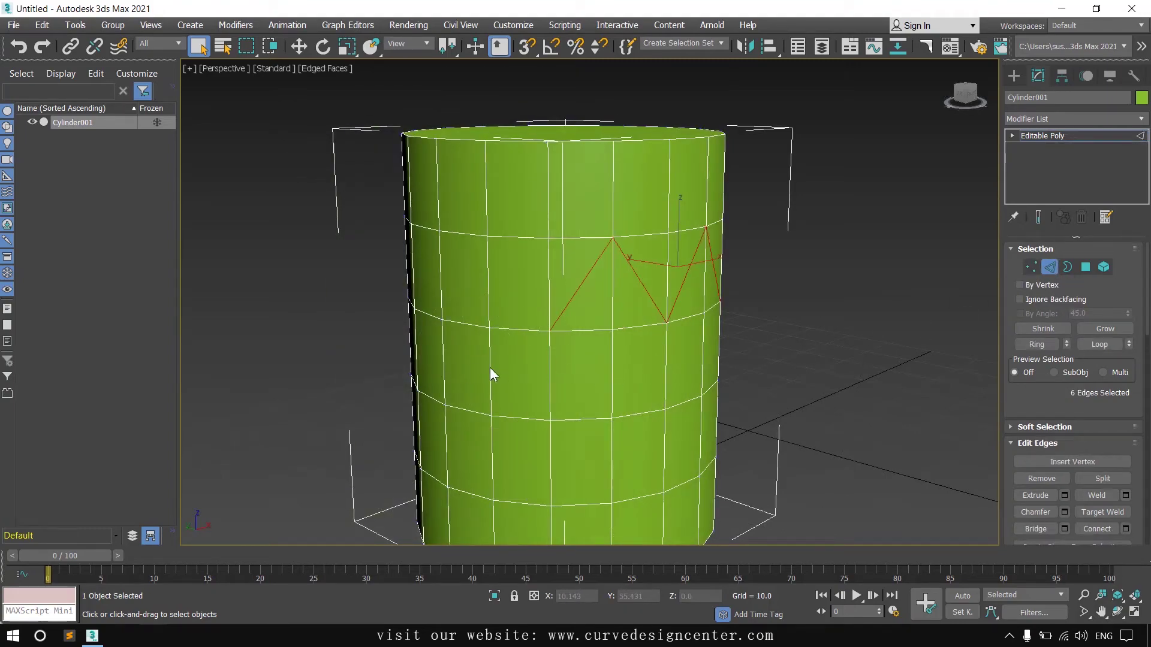
pyautogui.click(444, 368)
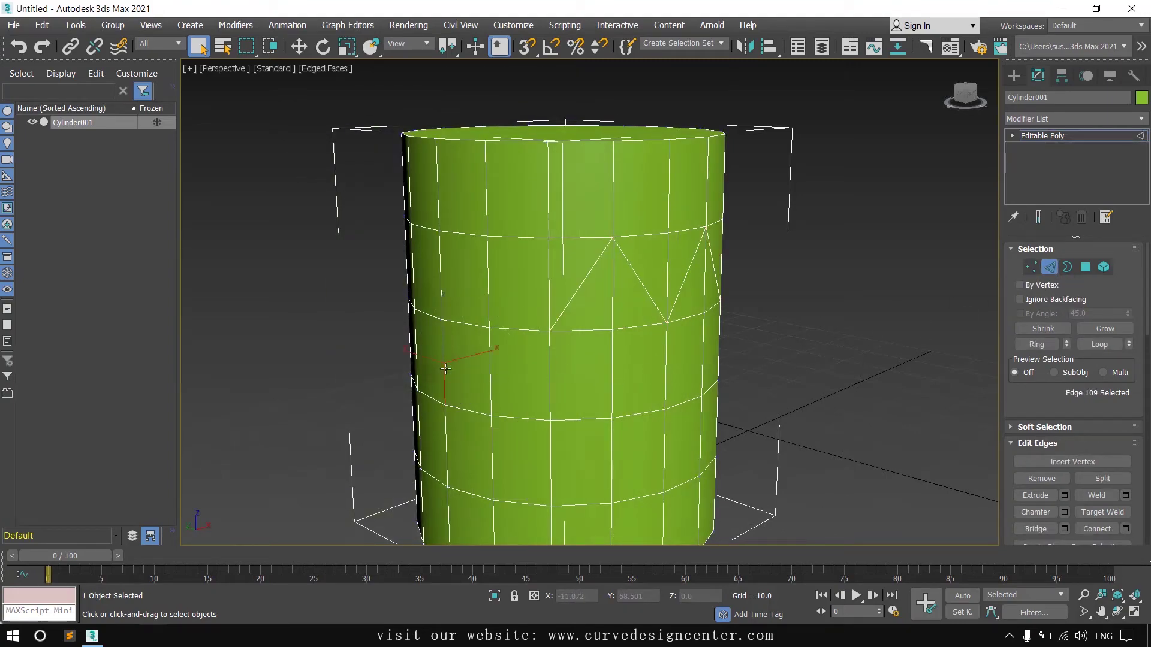
pyautogui.keyDown('ctrl'); pyautogui.click(494, 386); pyautogui.keyUp('ctrl')
pyautogui.keyDown('ctrl'); pyautogui.click(550, 387); pyautogui.keyUp('ctrl')
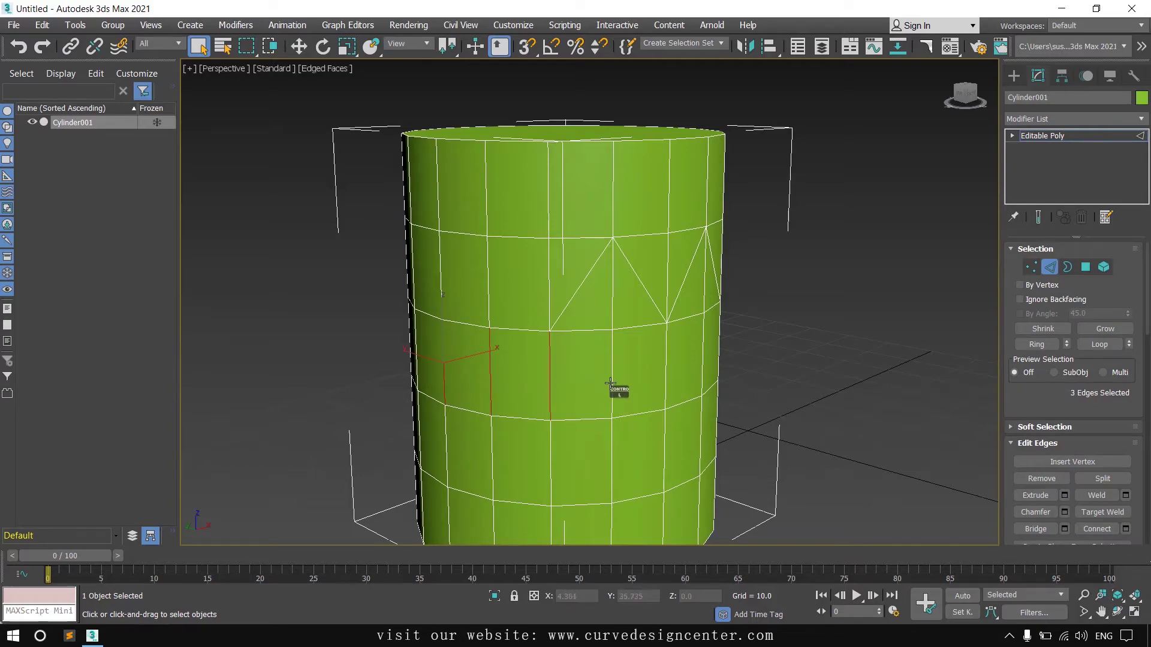
pyautogui.keyDown('ctrl'); pyautogui.click(610, 383); pyautogui.keyUp('ctrl')
pyautogui.keyDown('ctrl'); pyautogui.click(670, 379); pyautogui.keyUp('ctrl')
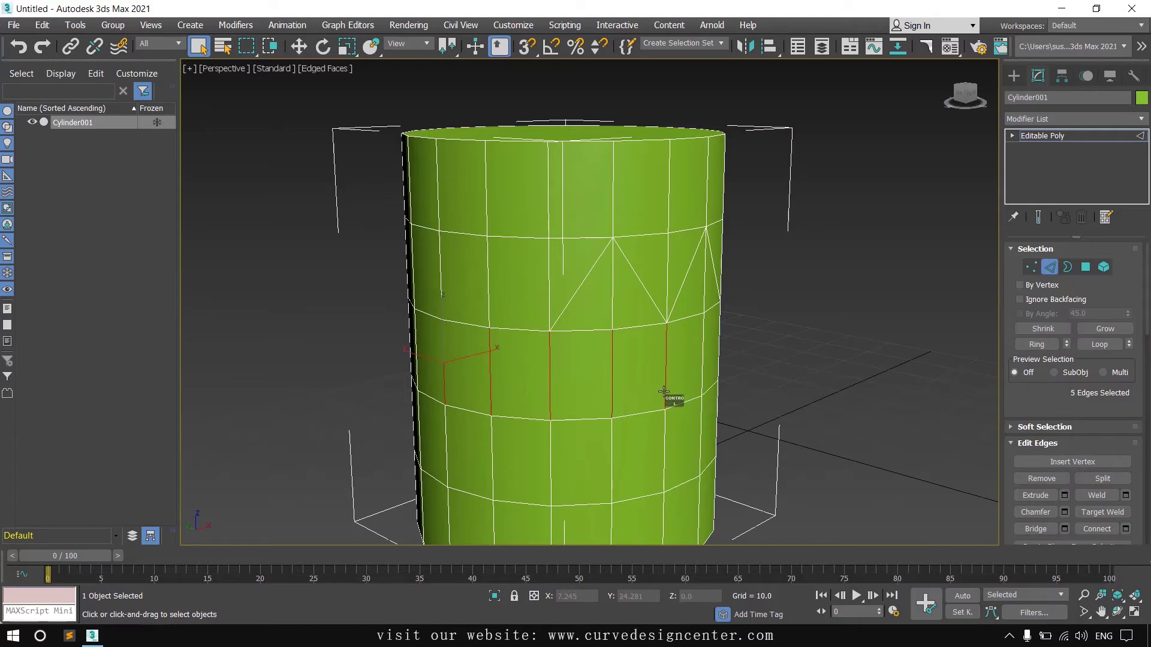
pyautogui.keyDown('alt'); pyautogui.moveTo(668, 399); pyautogui.dragTo(537, 387, button='middle'); pyautogui.keyUp('alt')
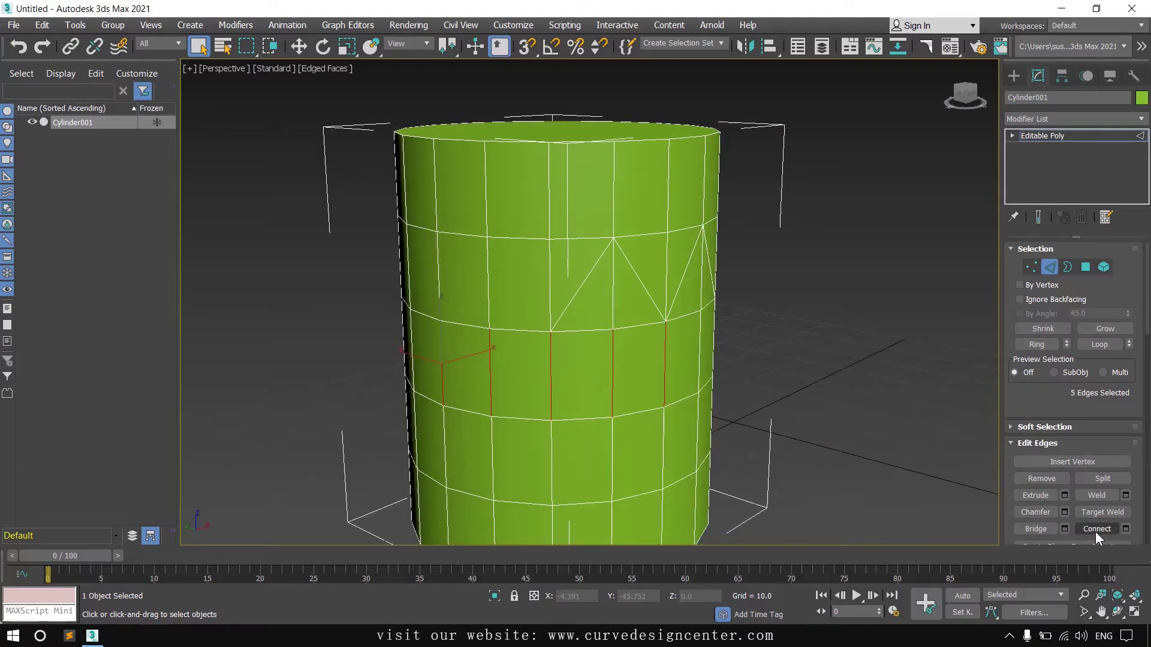
# Connect the selected edges with 2 segments, pinch 2 and slide -37
pyautogui.click(1125, 528)
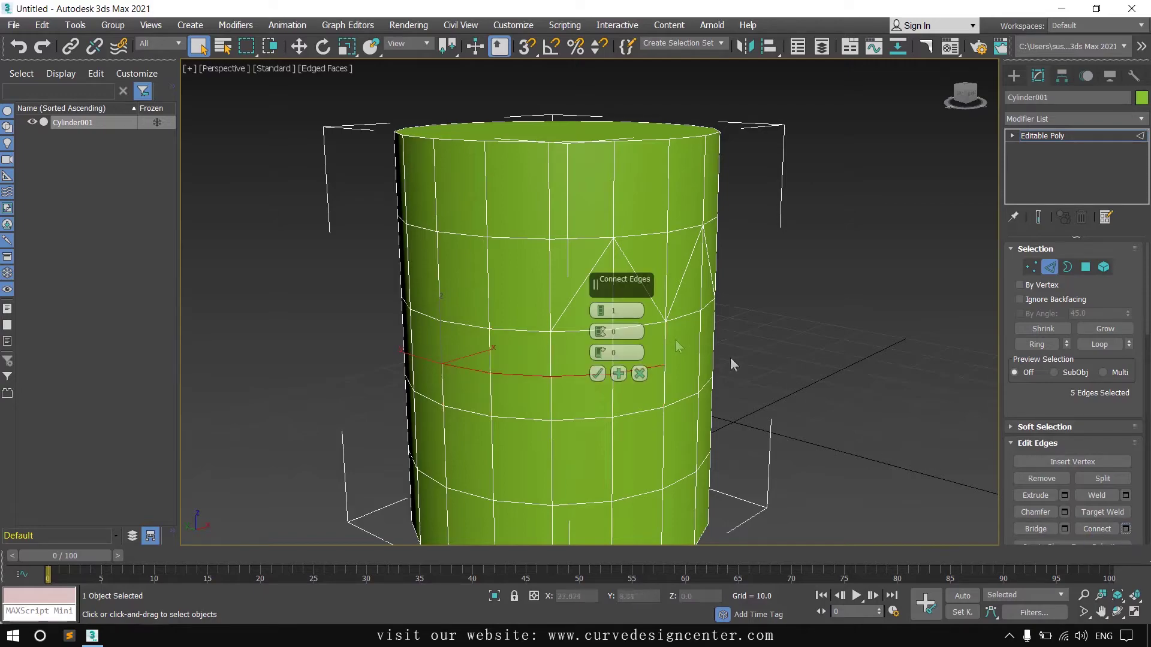
pyautogui.click(600, 308)
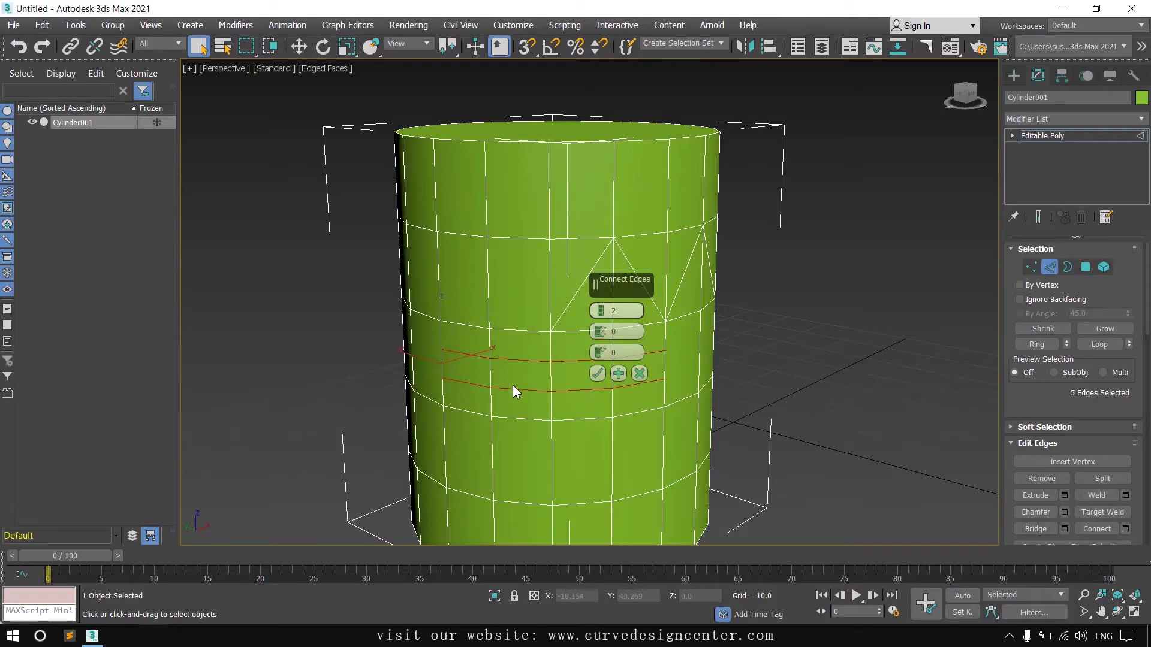
pyautogui.moveTo(601, 334)
pyautogui.mouseDown()
pyautogui.moveTo(599, 400)
pyautogui.moveTo(601, 312)
pyautogui.moveTo(606, 329)
pyautogui.mouseUp()
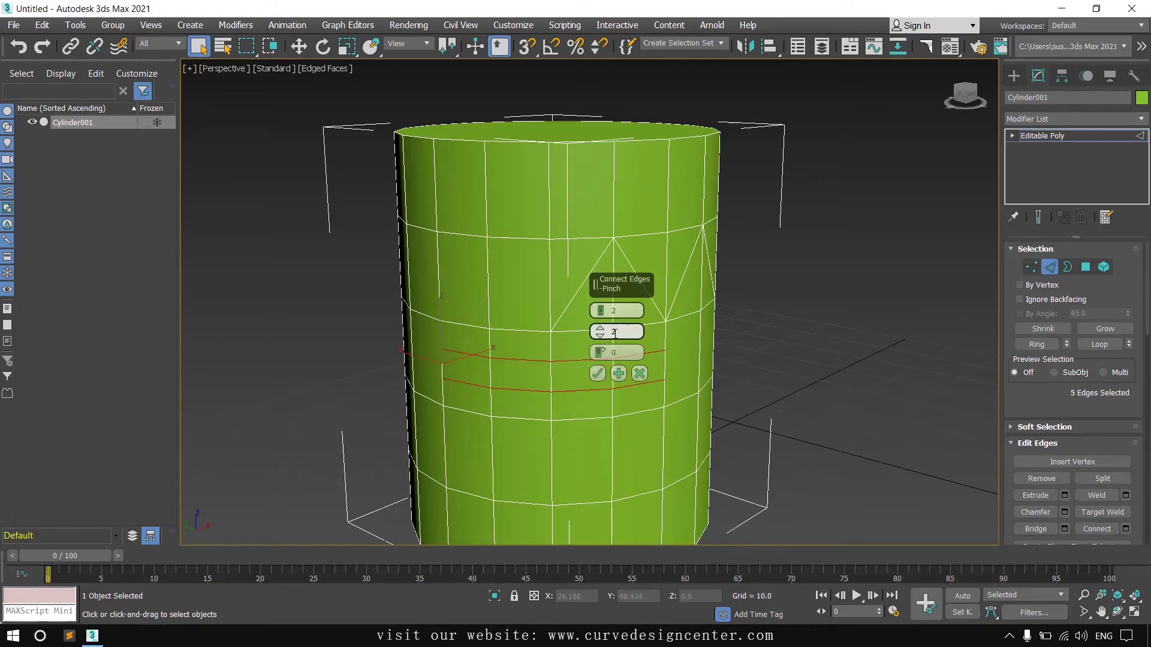
pyautogui.moveTo(597, 356)
pyautogui.mouseDown()
pyautogui.moveTo(612, 398)
pyautogui.moveTo(607, 280)
pyautogui.moveTo(617, 436)
pyautogui.moveTo(605, 364)
pyautogui.mouseUp()
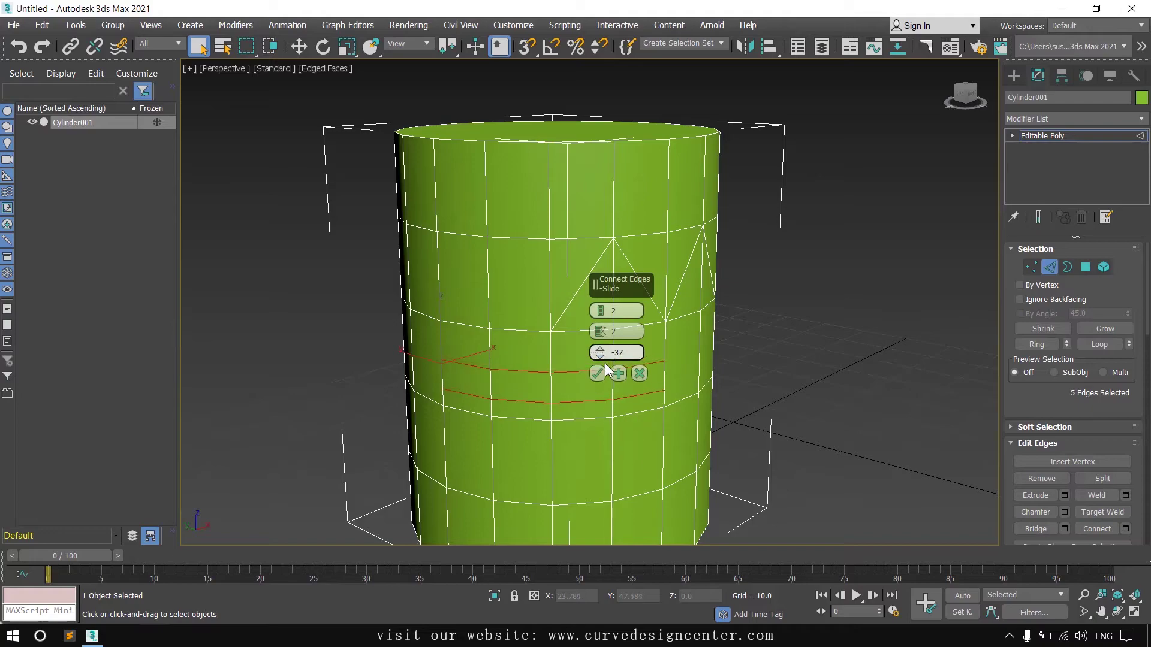
pyautogui.click(598, 377)
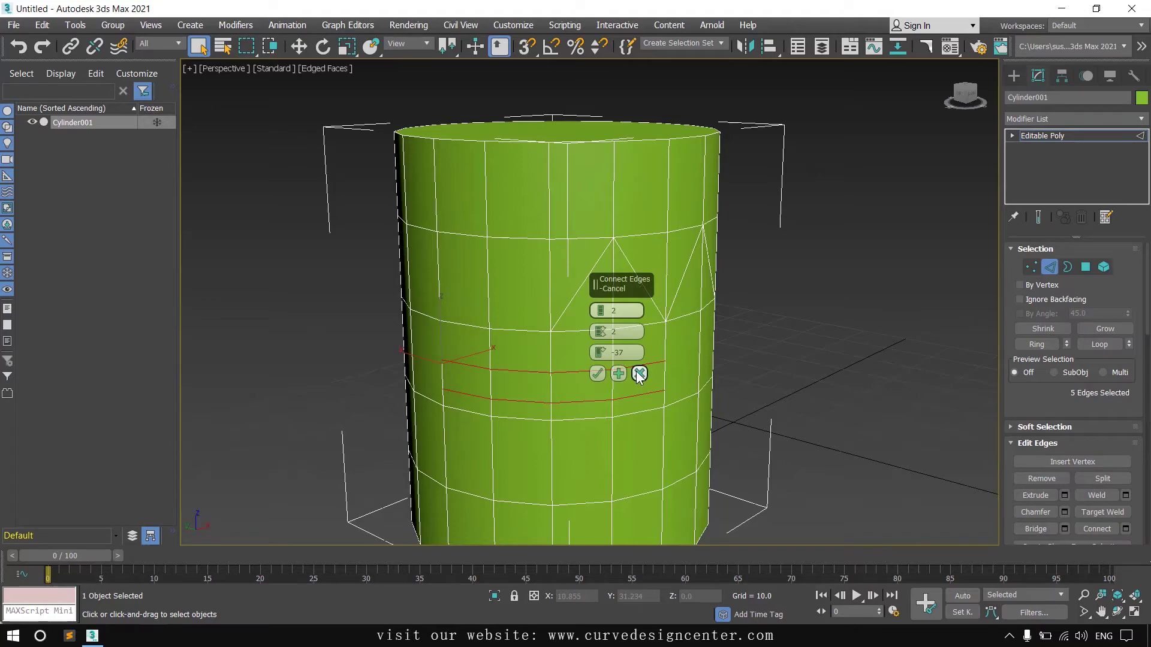
# Apply the two connecting edge loops and return to the four-view layout
pyautogui.click(597, 374)
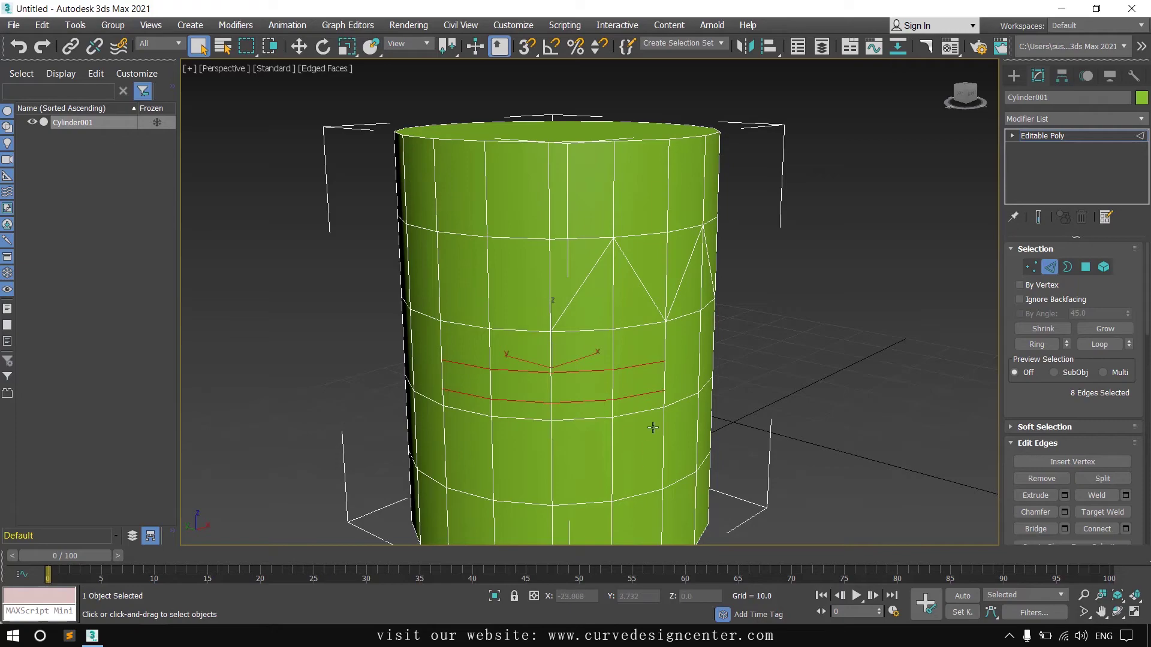
pyautogui.hotkey('alt', 'w')
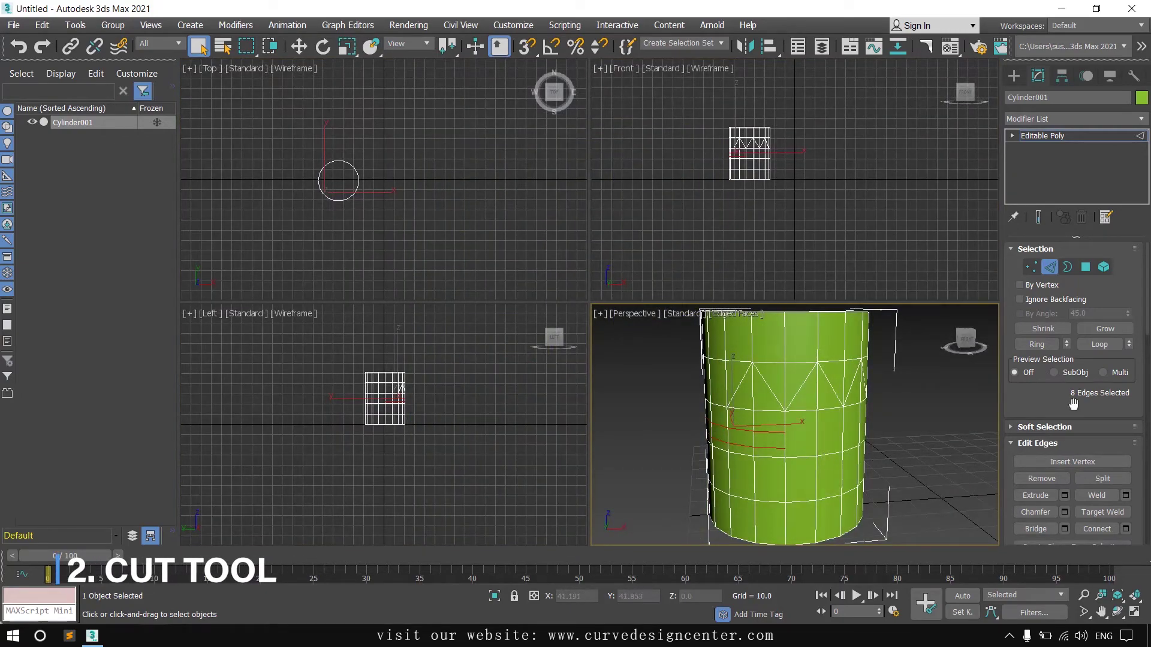
pyautogui.scroll(-5, 1072, 404)
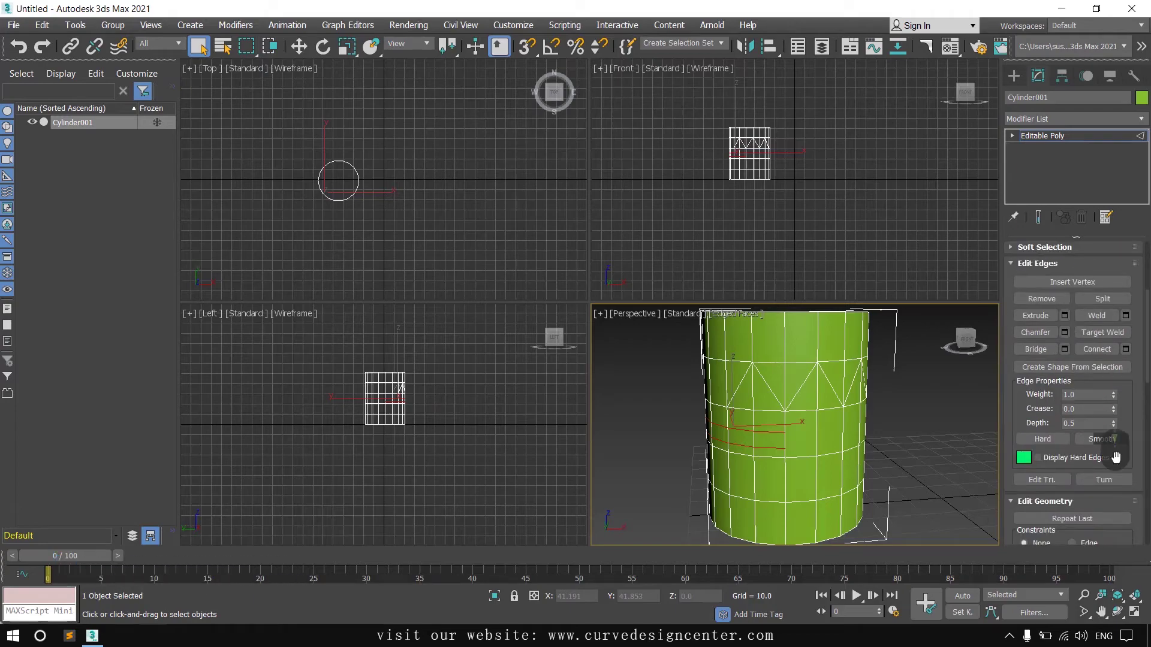
pyautogui.scroll(-4, 1127, 474)
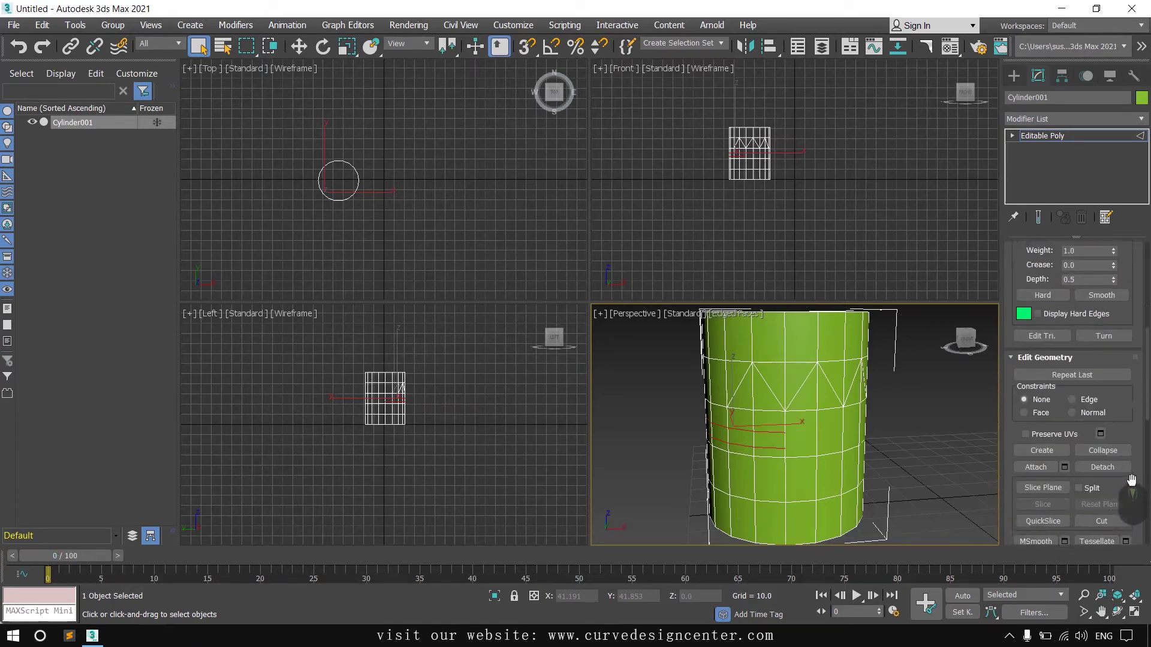
pyautogui.scroll(-2, 1132, 479)
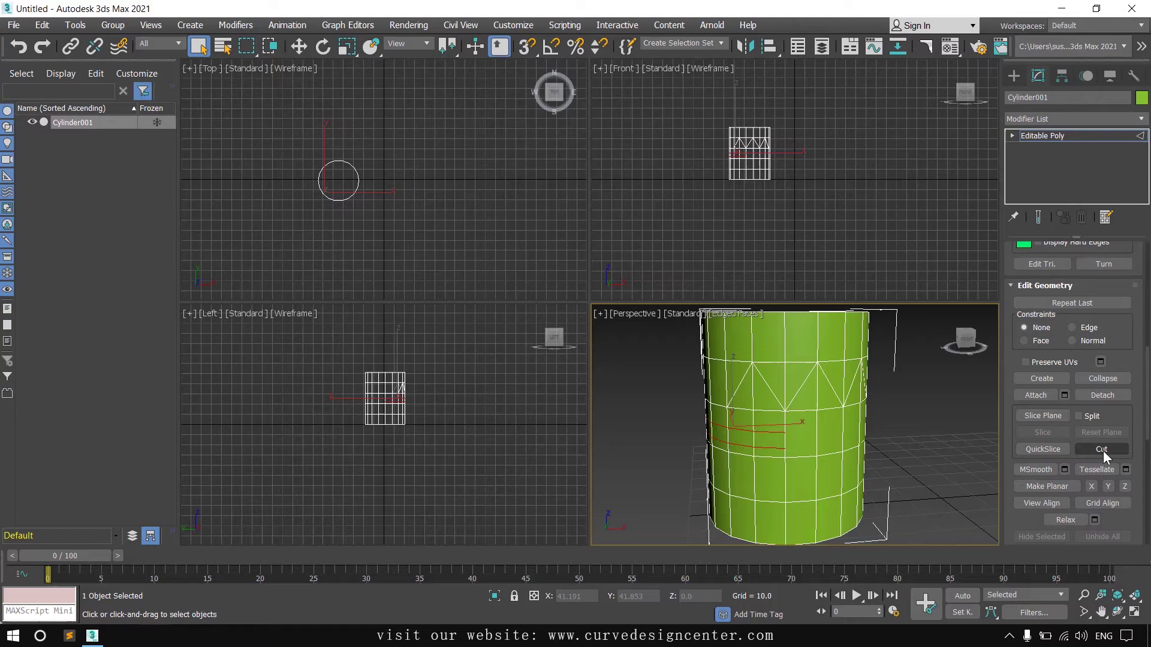
# Cut a freehand six-point edge path across the cylinder's front faces, then choose 2.5D snapping
pyautogui.click(1101, 449)
pyautogui.moveTo(868, 451); pyautogui.dragTo(873, 462, button='middle')
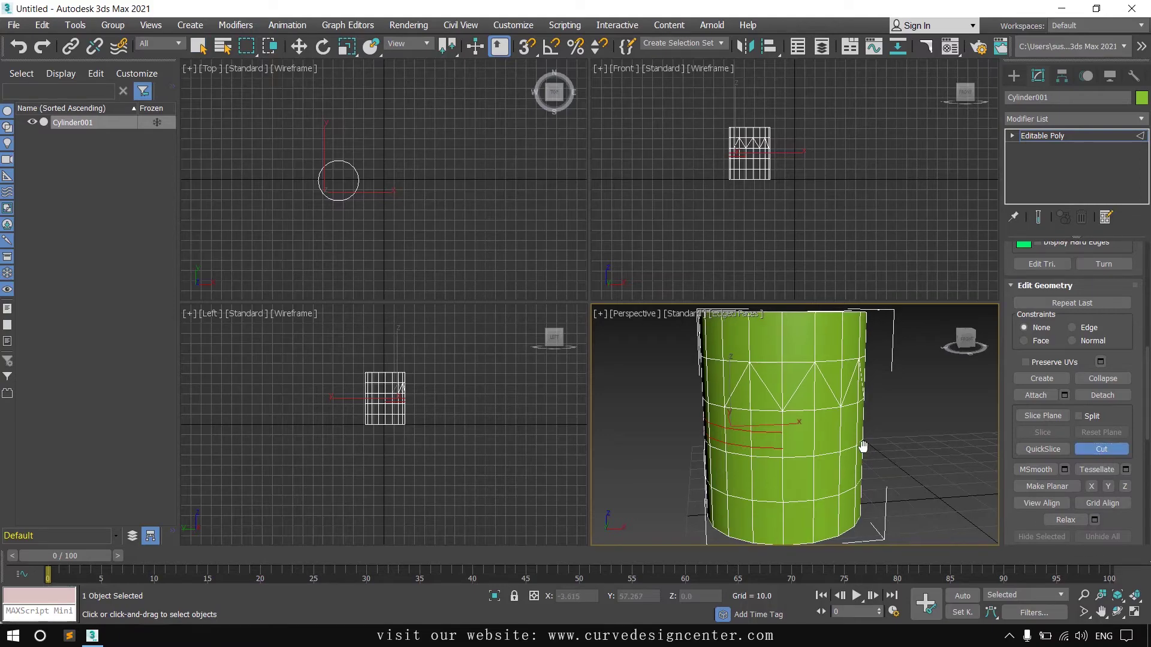
pyautogui.moveTo(948, 446); pyautogui.dragTo(874, 457, button='middle')
pyautogui.hotkey('alt', 'w')
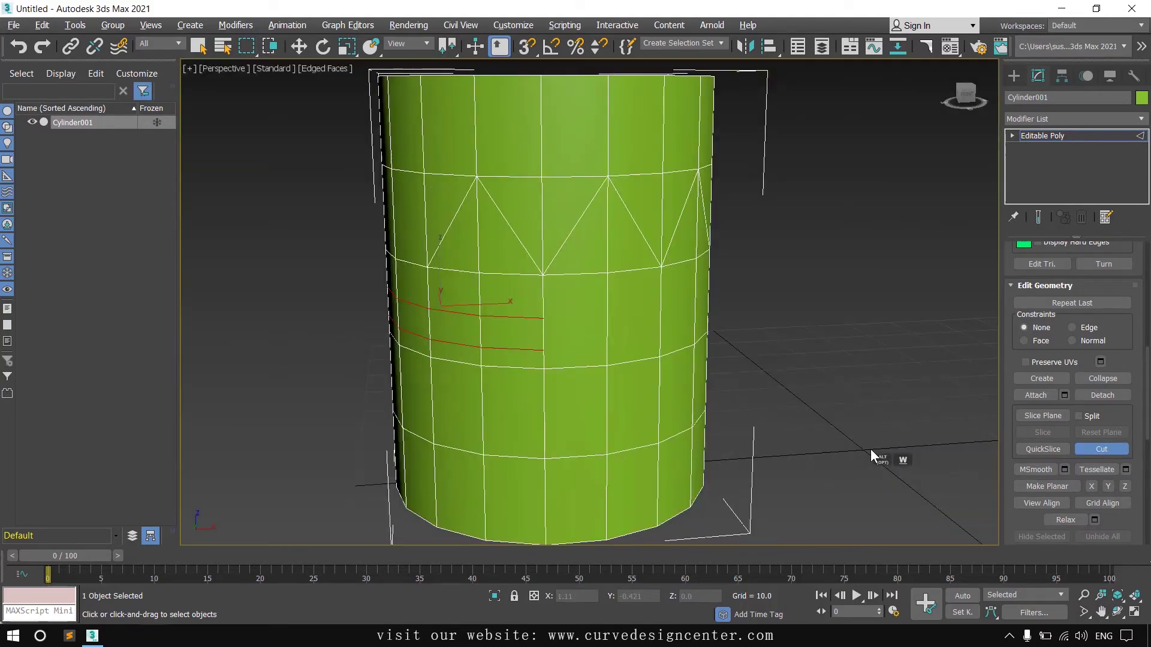
pyautogui.click(608, 314)
pyautogui.click(665, 313)
pyautogui.click(695, 324)
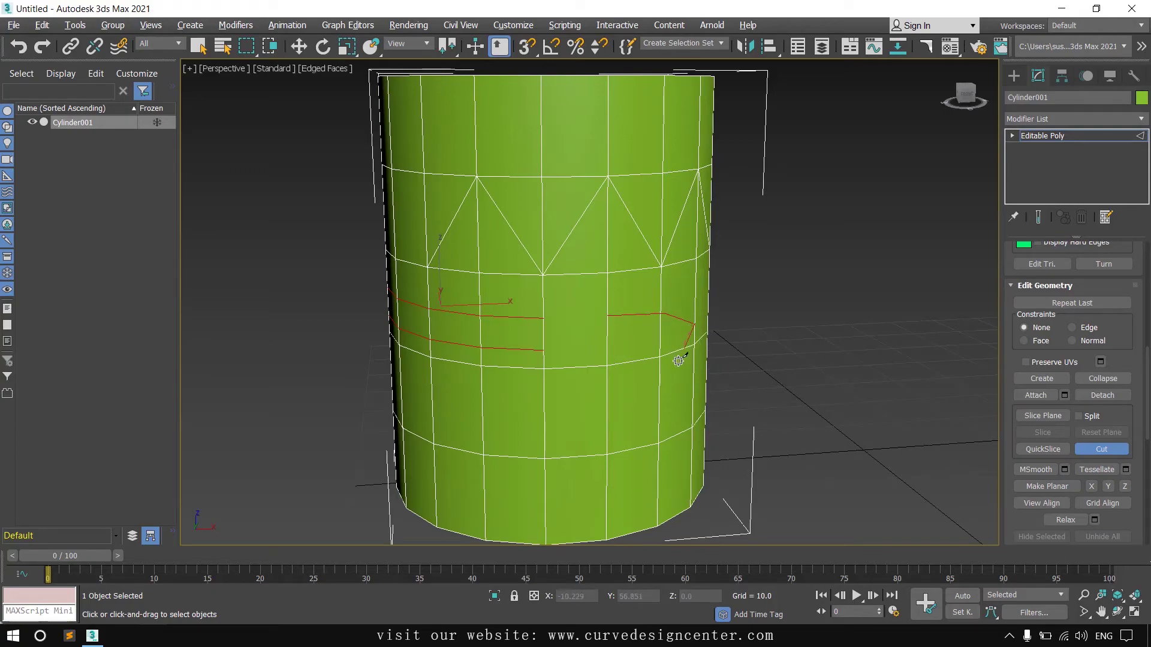
pyautogui.click(660, 391)
pyautogui.click(607, 399)
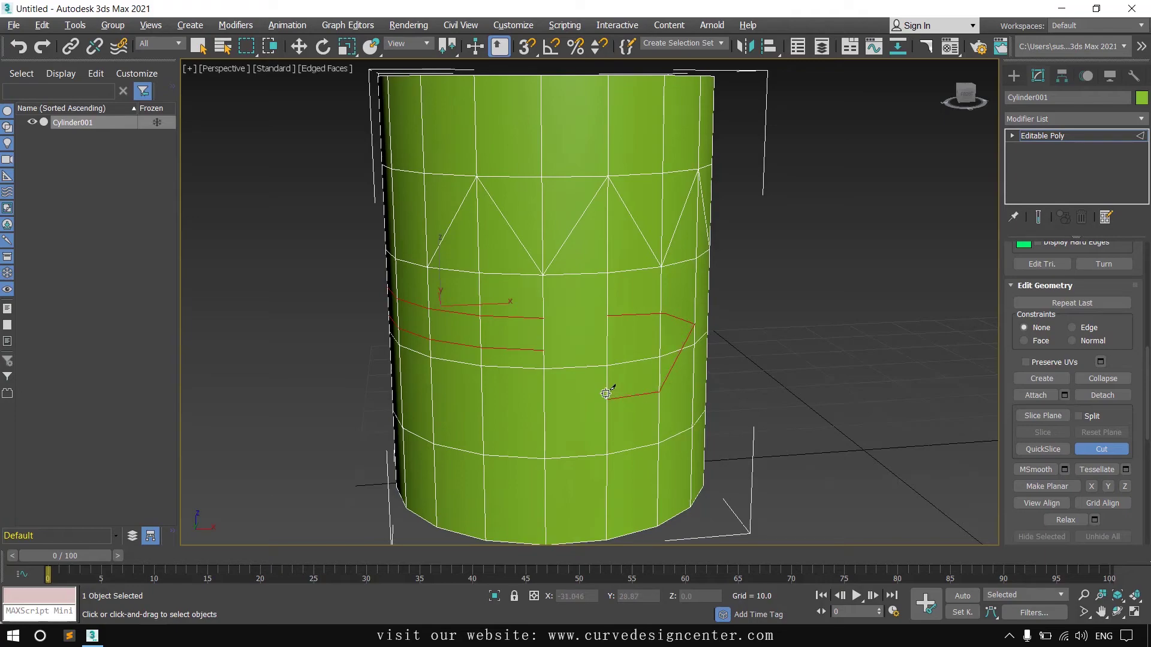
pyautogui.click(545, 370)
pyautogui.rightClick(700, 400)
pyautogui.moveTo(700, 401); pyautogui.dragTo(755, 380, button='middle')
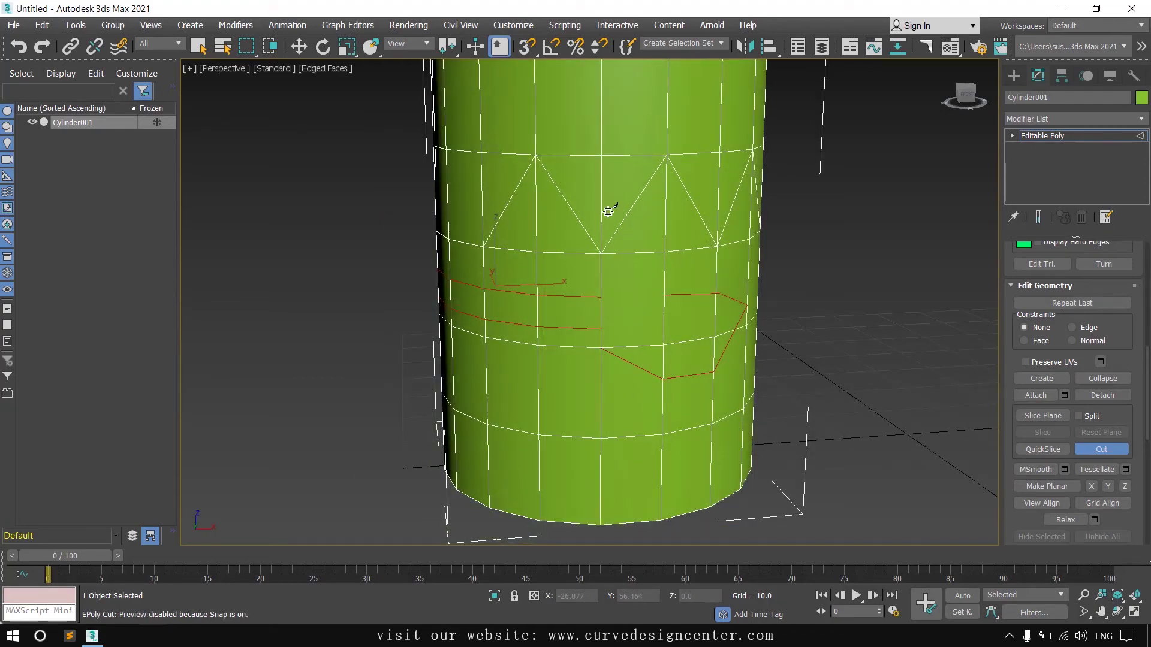
pyautogui.moveTo(526, 46); pyautogui.dragTo(526, 106)
# Check snap settings, then cut a snapped six-point zigzag between upper and lower vertices and exit Cut
pyautogui.rightClick(526, 46)
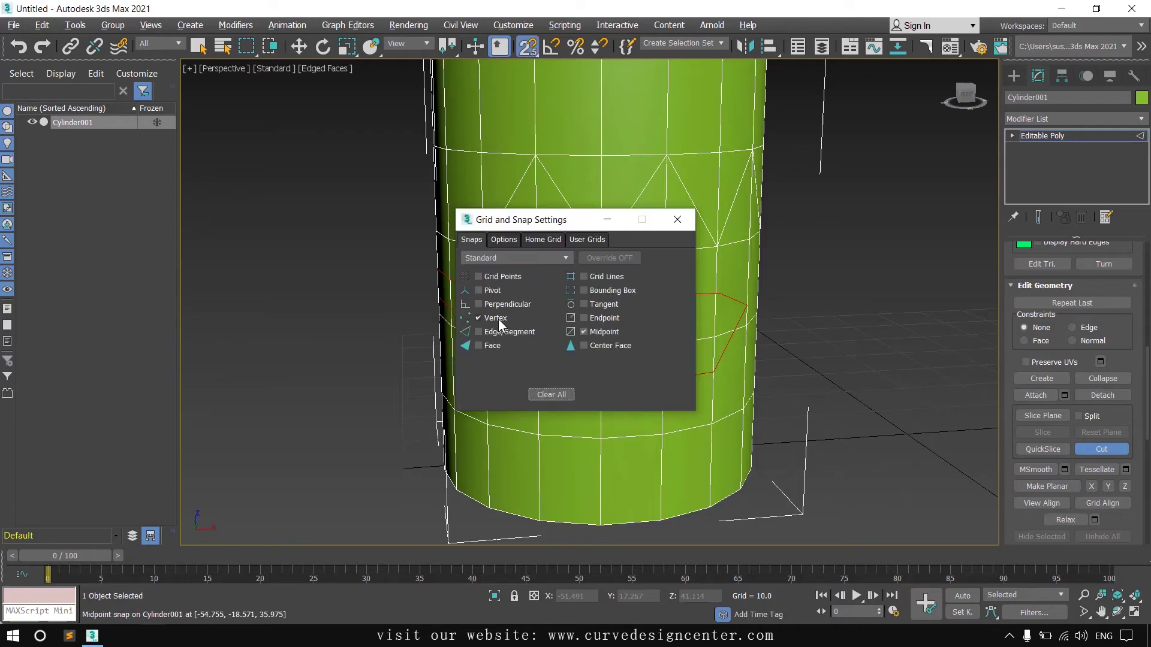
pyautogui.click(677, 219)
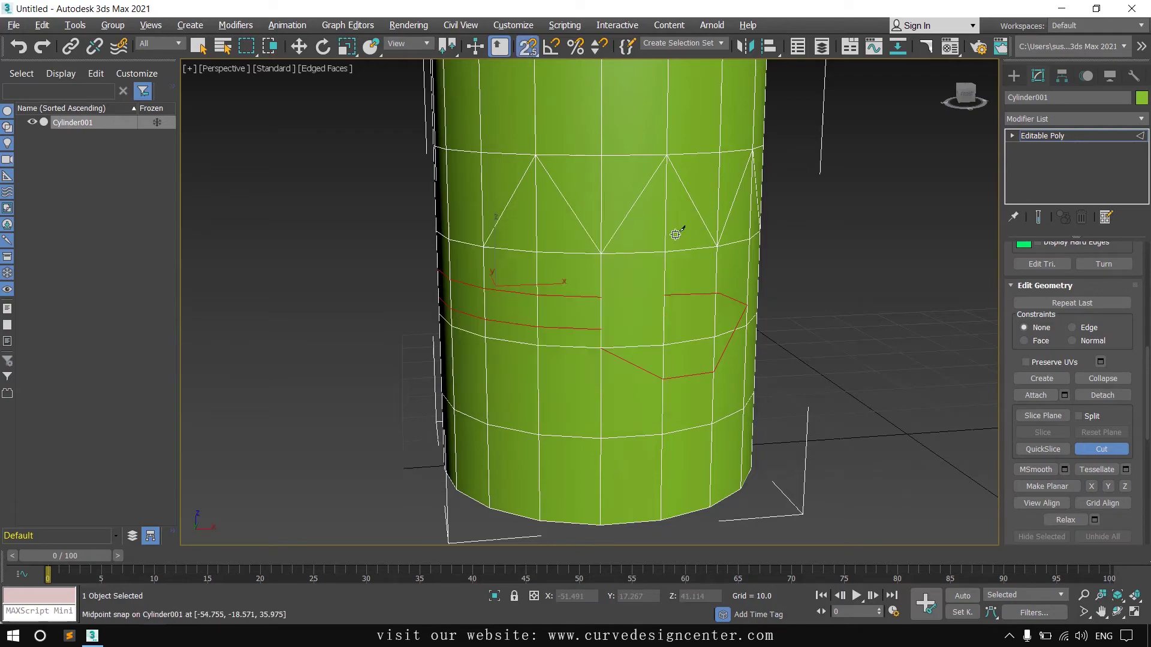
pyautogui.click(488, 423)
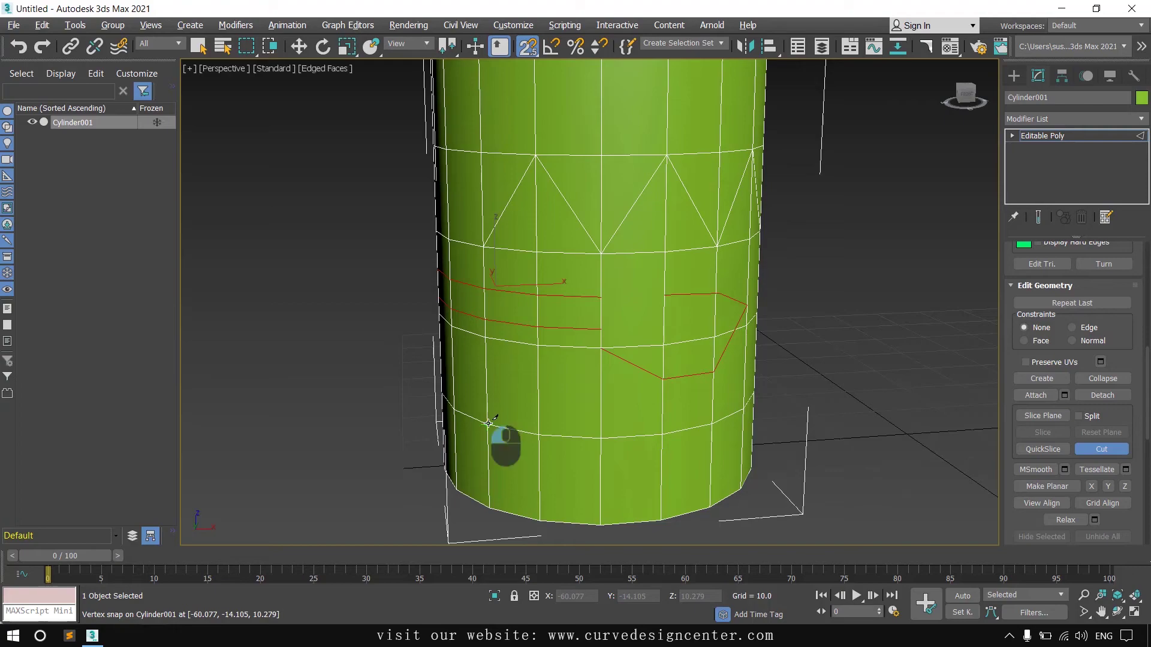
pyautogui.click(537, 346)
pyautogui.click(600, 438)
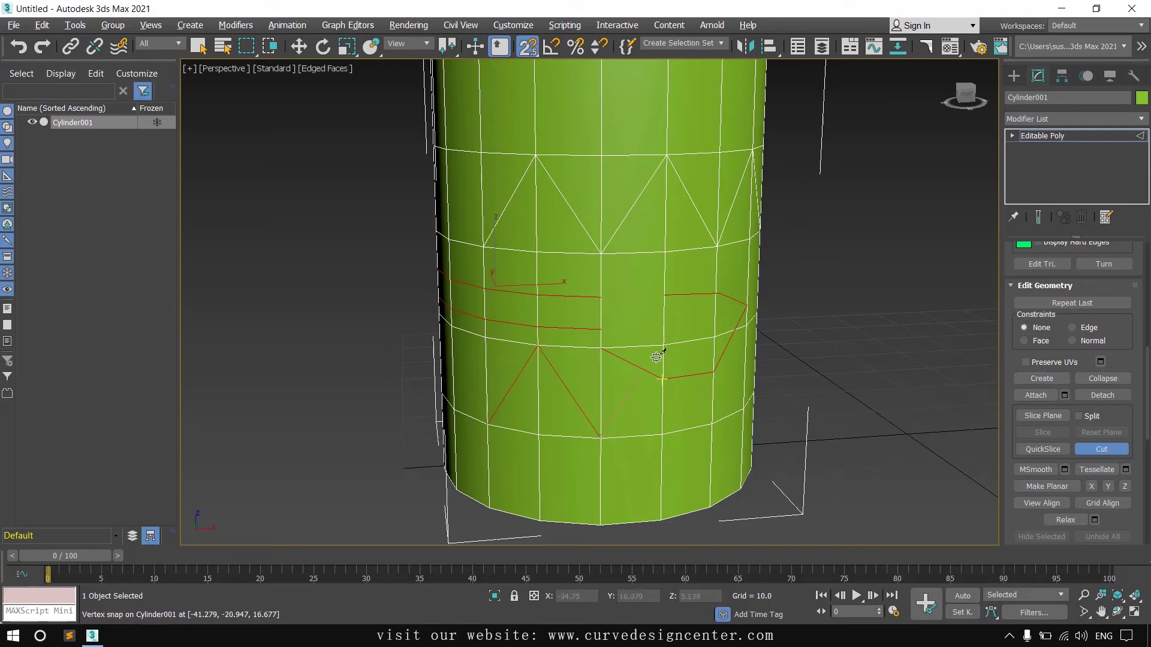
pyautogui.click(663, 347)
pyautogui.click(712, 423)
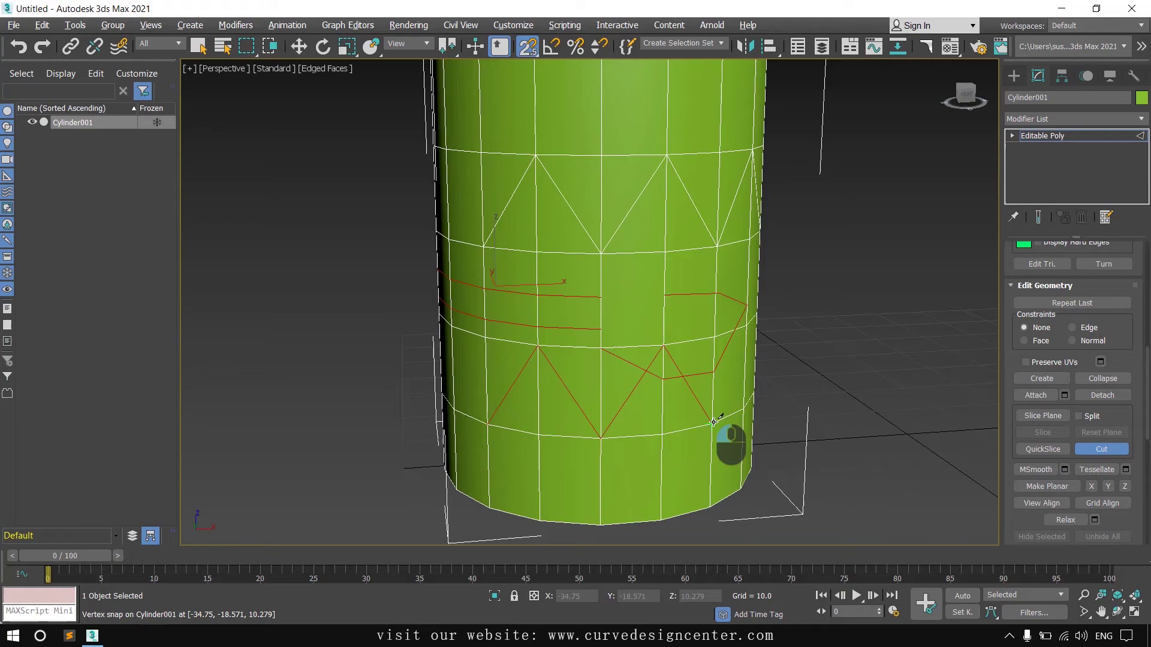
pyautogui.click(756, 334)
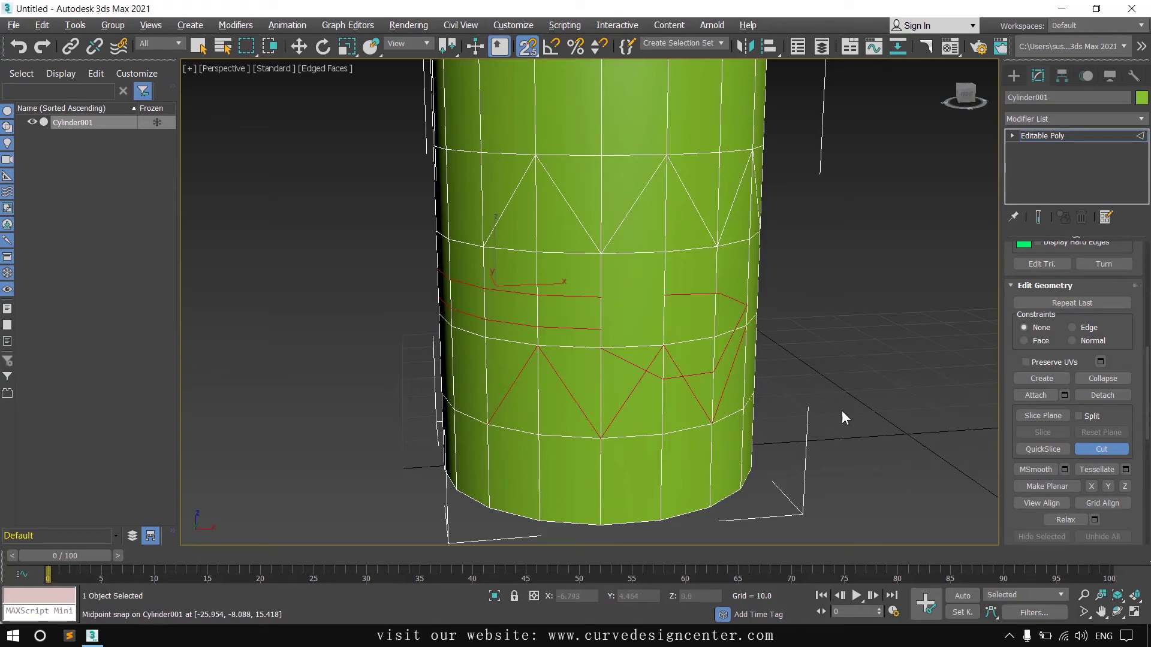
pyautogui.rightClick(859, 395)
pyautogui.rightClick(518, 395)
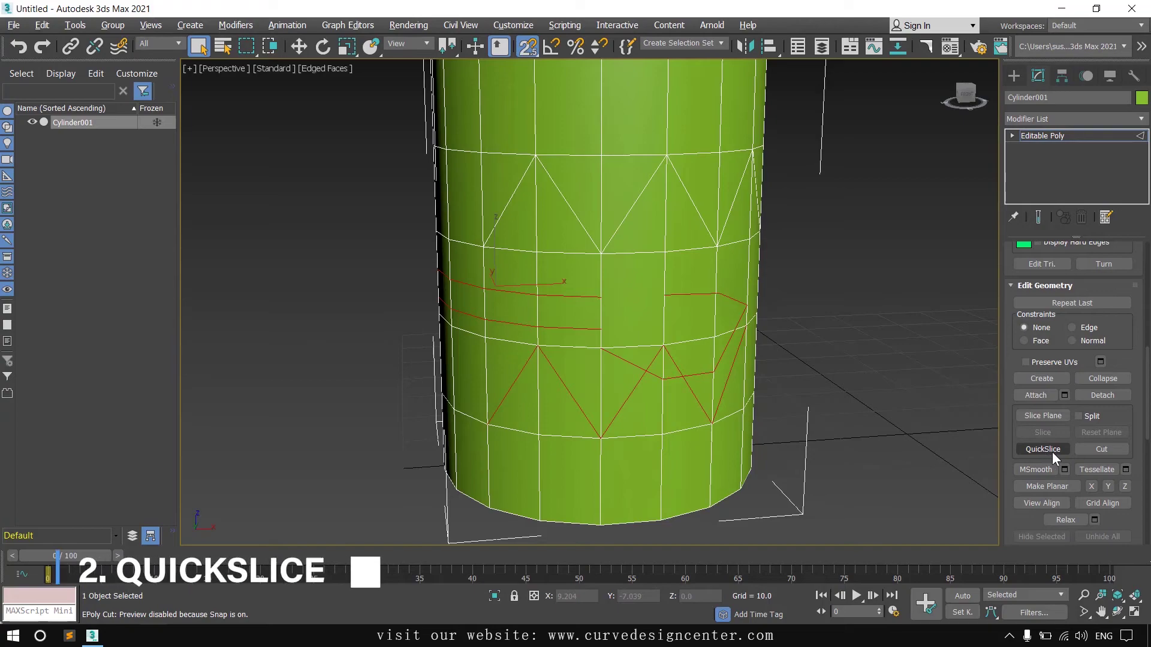
# In a maximized Front view, QuickSlice a slanted line across the cylinder's upper part
pyautogui.hotkey('alt', 'w')
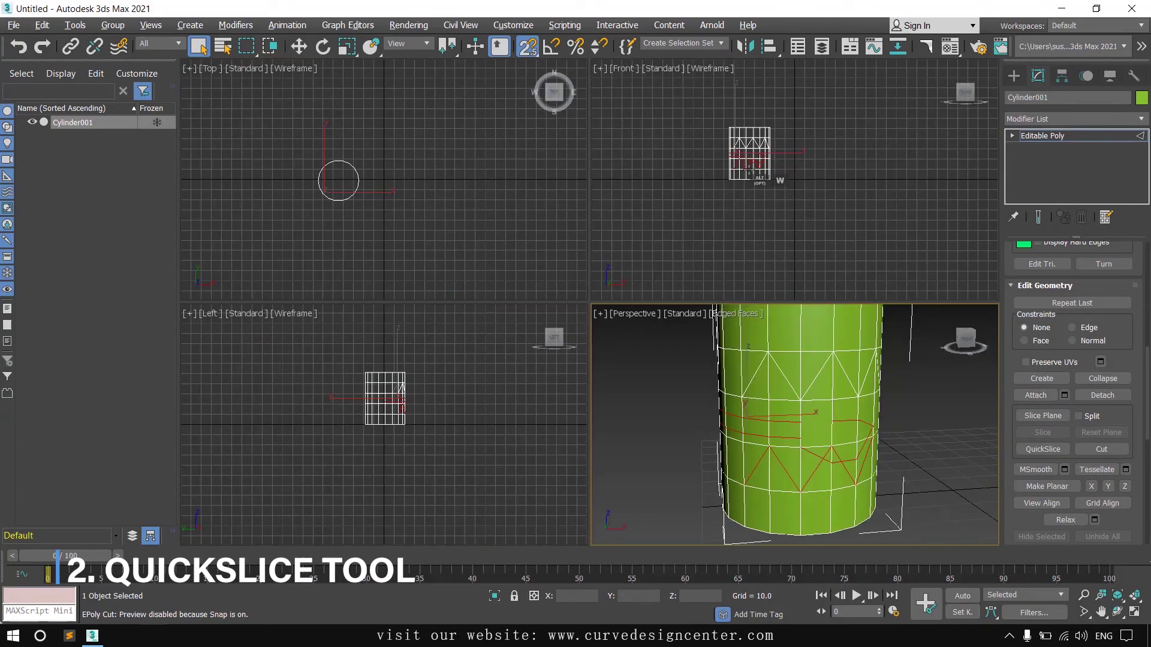
pyautogui.middleClick(750, 169)
pyautogui.hotkey('alt', 'w')
pyautogui.scroll(8, 555, 306)
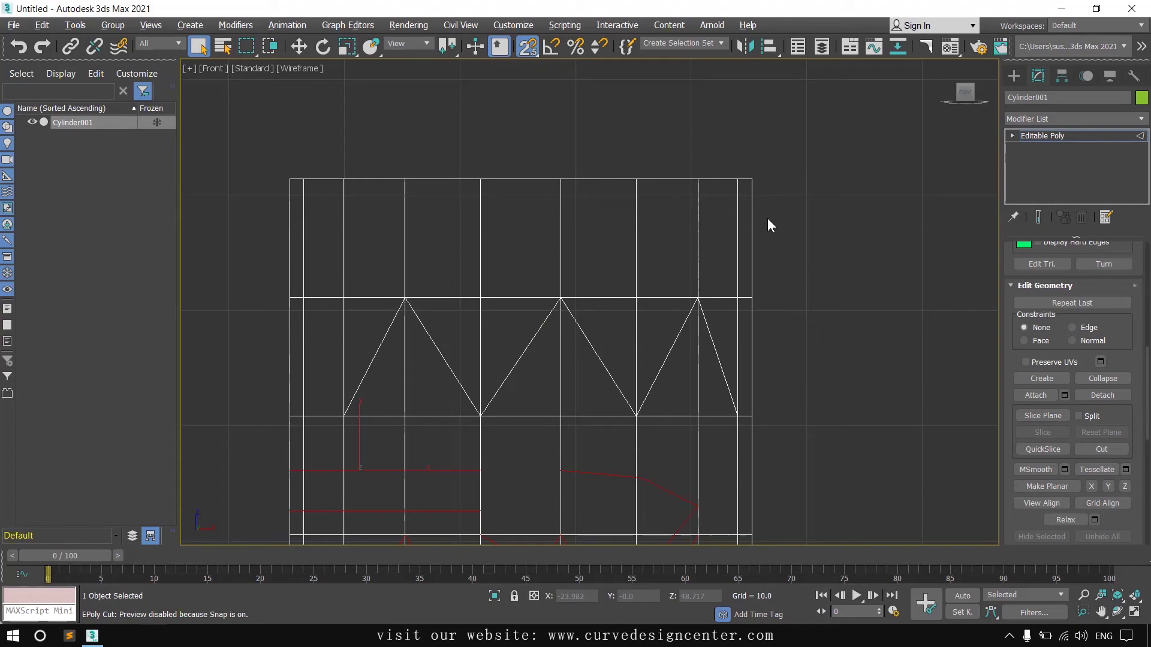
pyautogui.click(1054, 447)
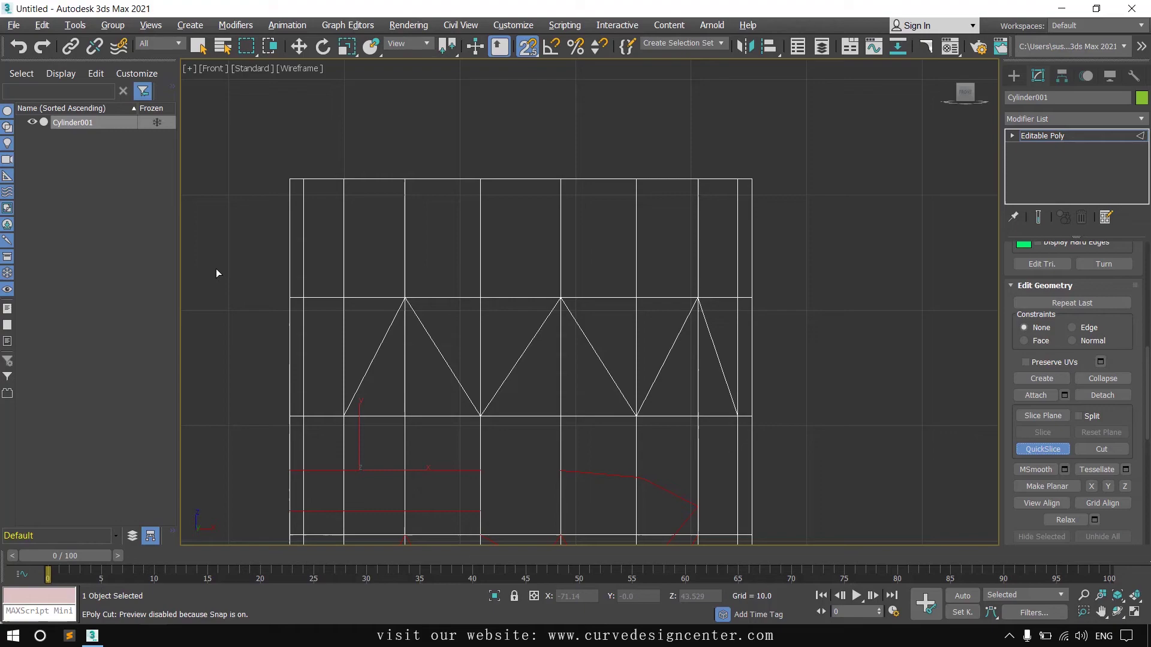
pyautogui.click(215, 269)
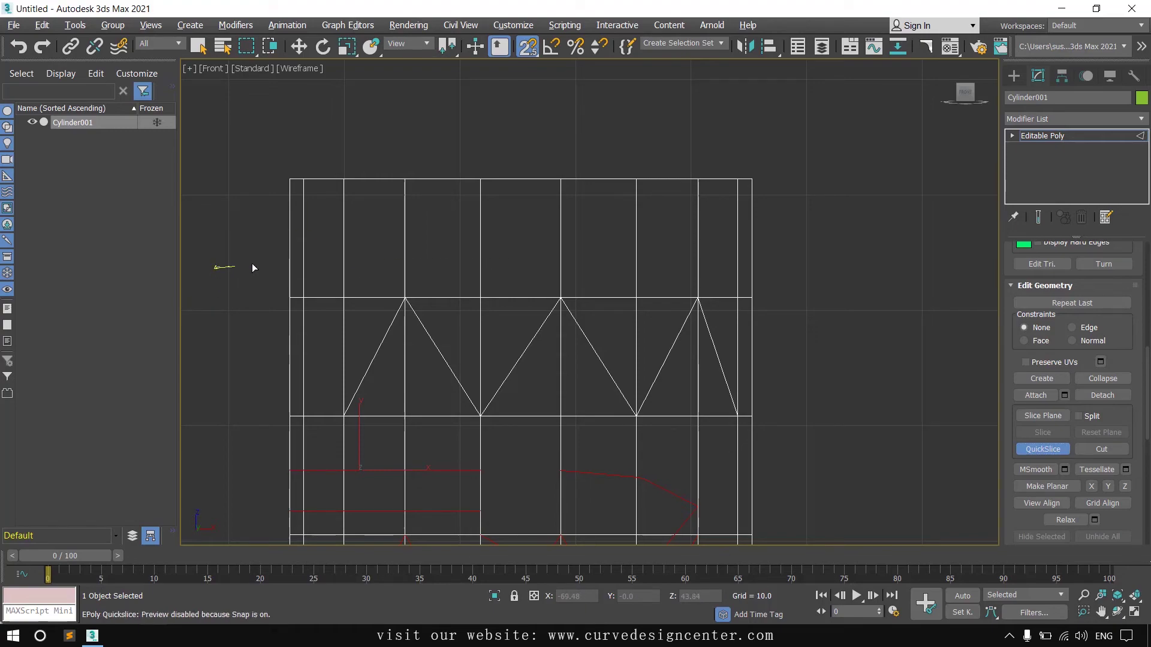
pyautogui.click(804, 210)
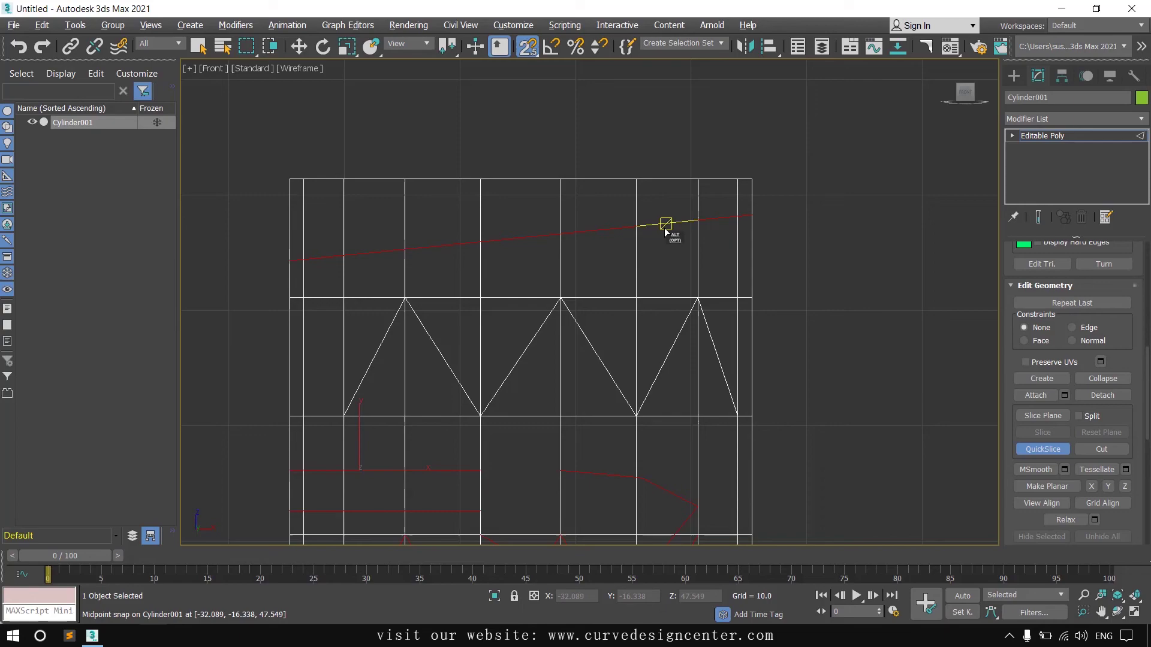
pyautogui.hotkey('alt', 'w')
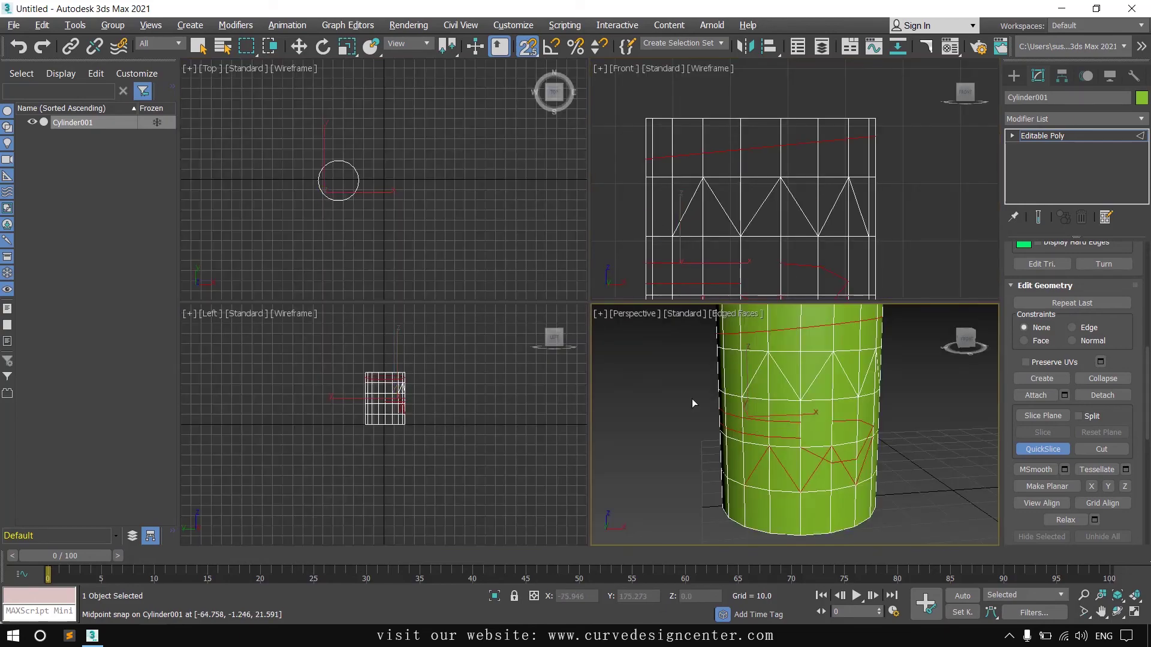